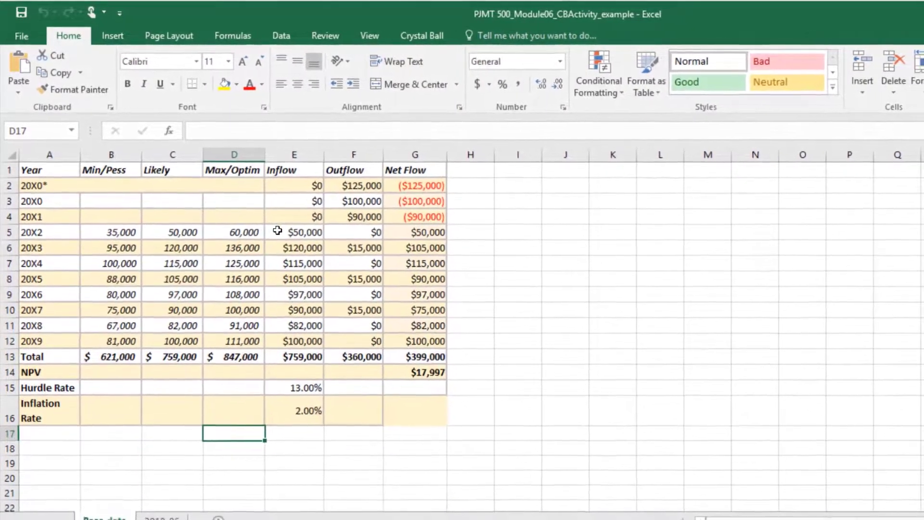
click(286, 170)
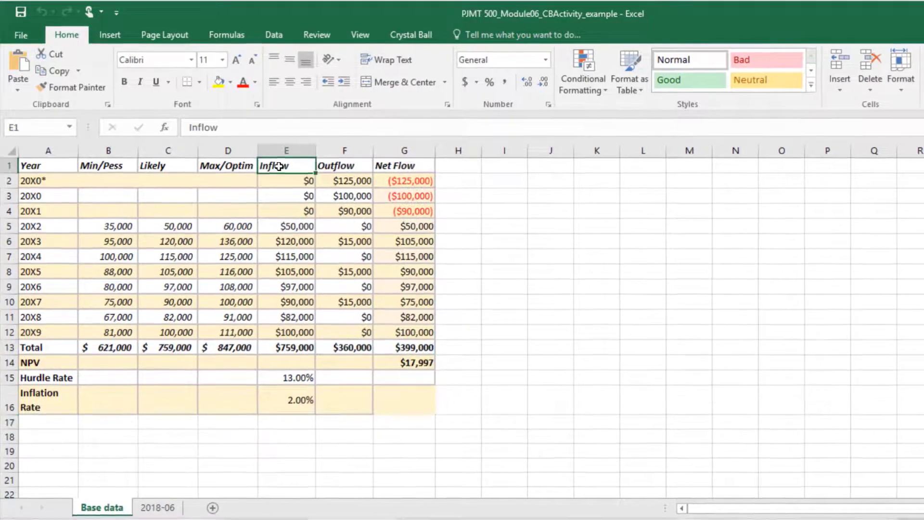
click(455, 180)
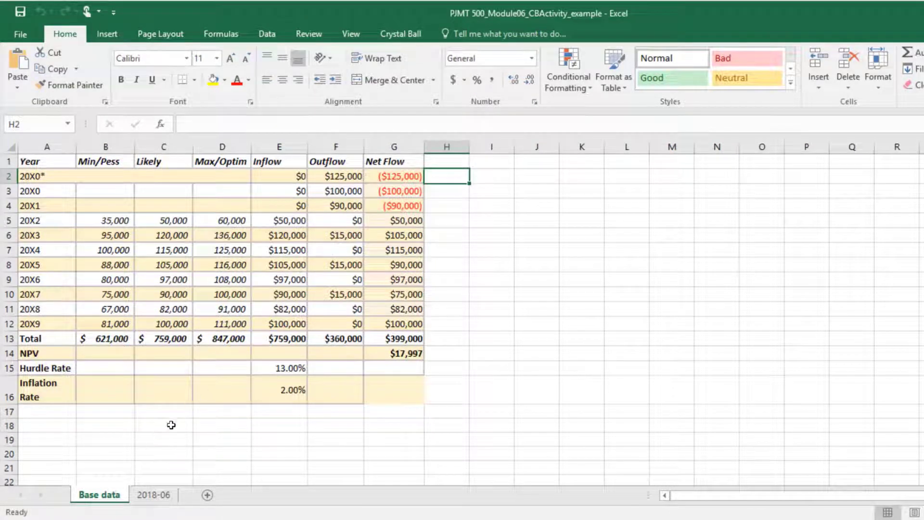
- Create a copy of the Base data sheet at the end of the workbook
right_click(103, 498)
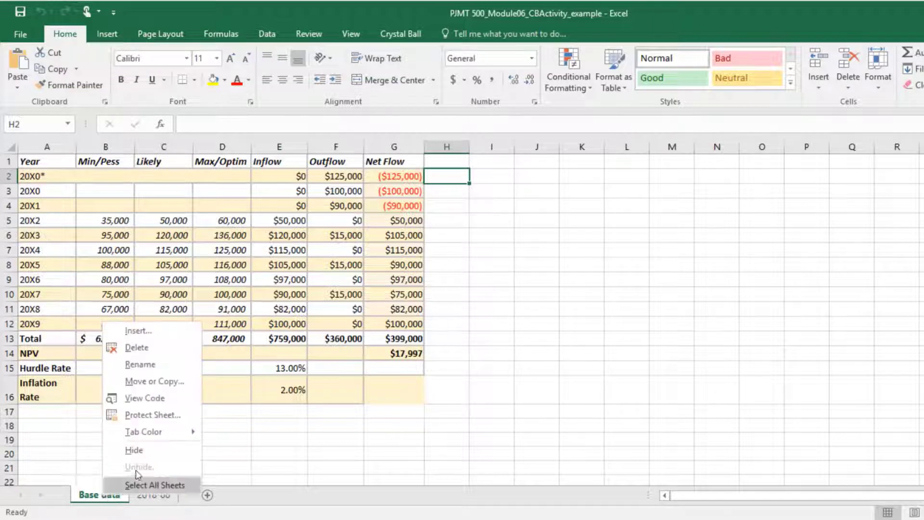
click(149, 381)
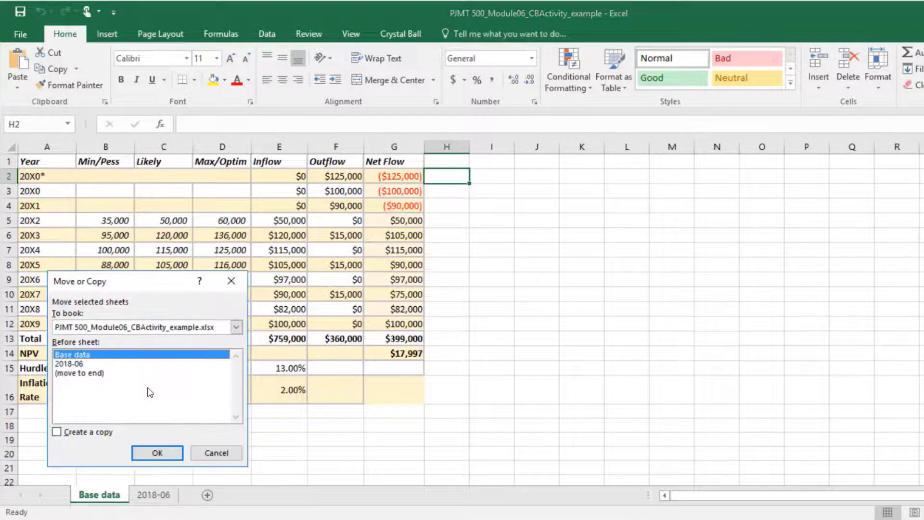
click(97, 373)
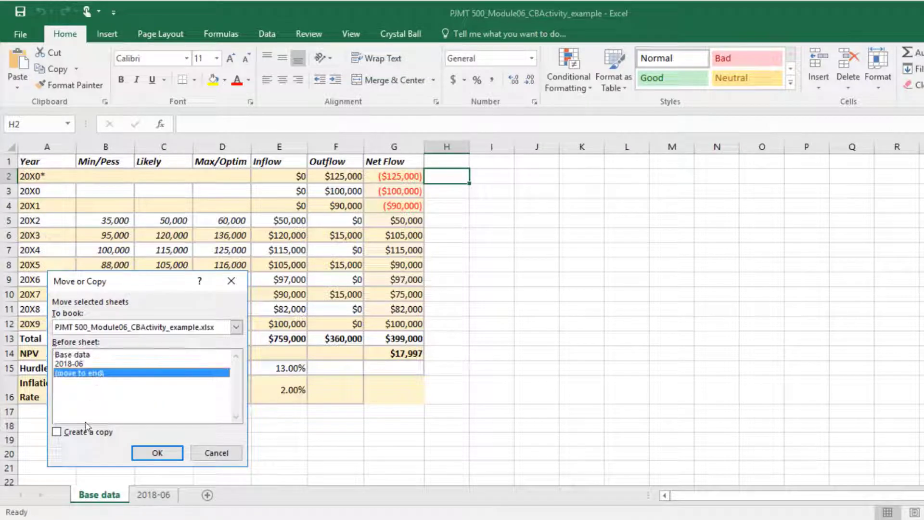
click(57, 432)
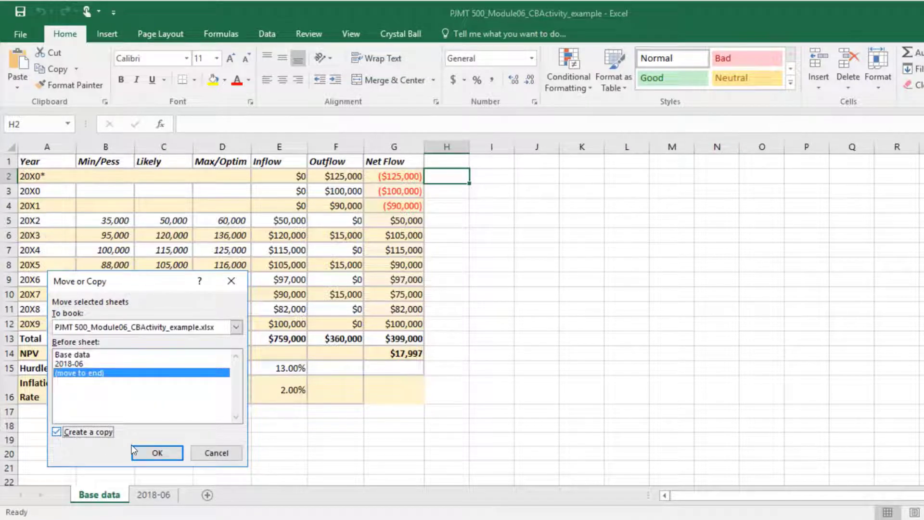
click(157, 452)
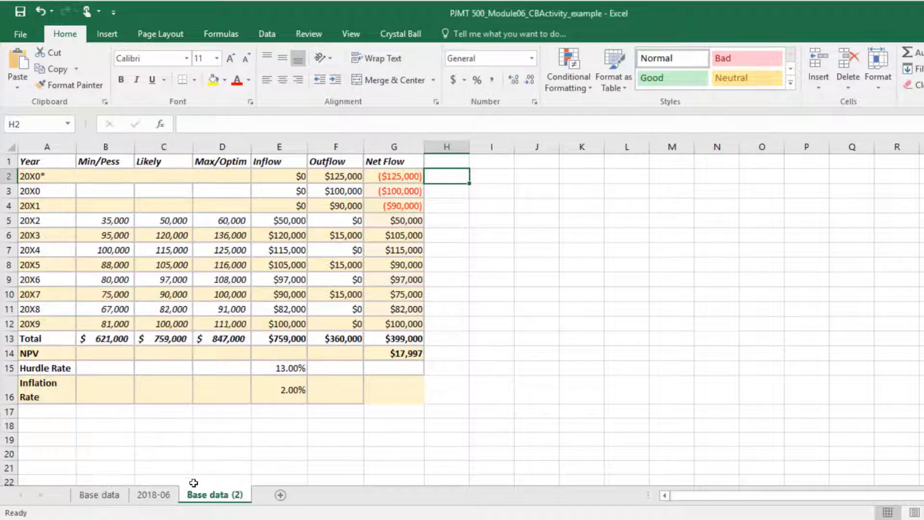
- Rename the copied Base data sheet as 2018
double_click(206, 493)
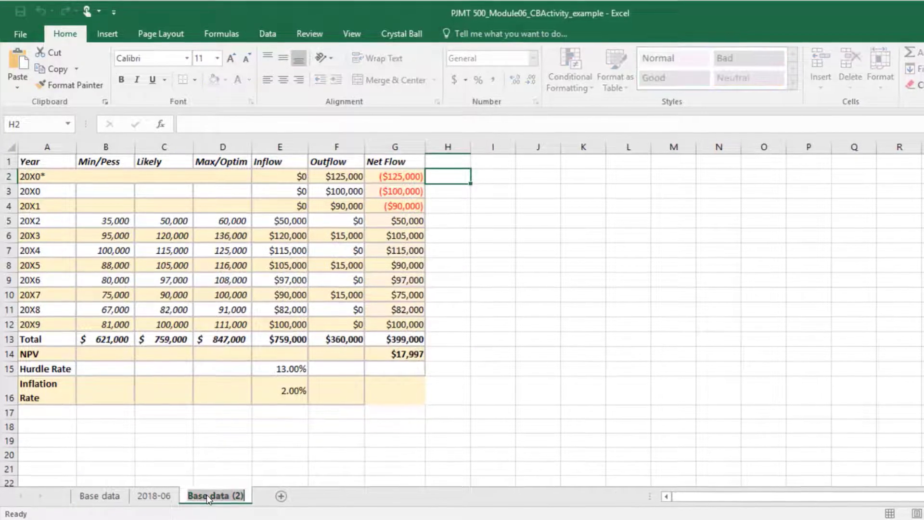
text(201)
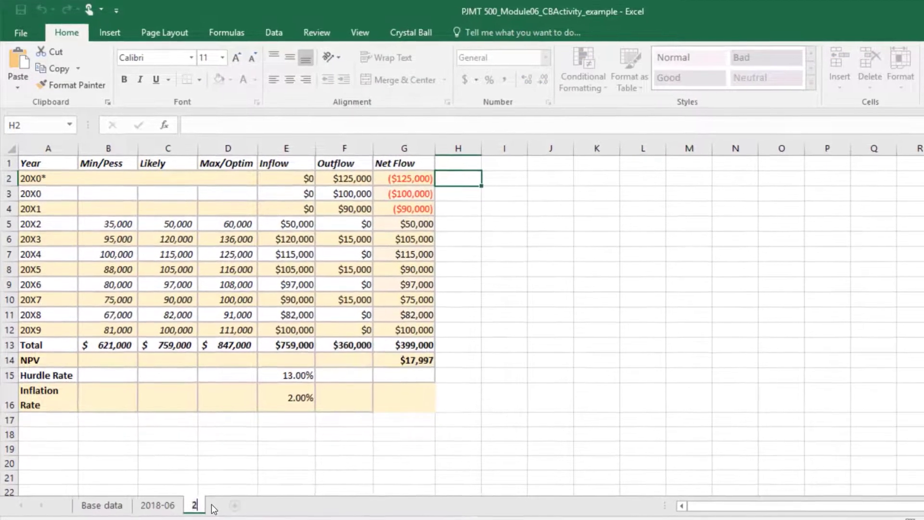
text(8)
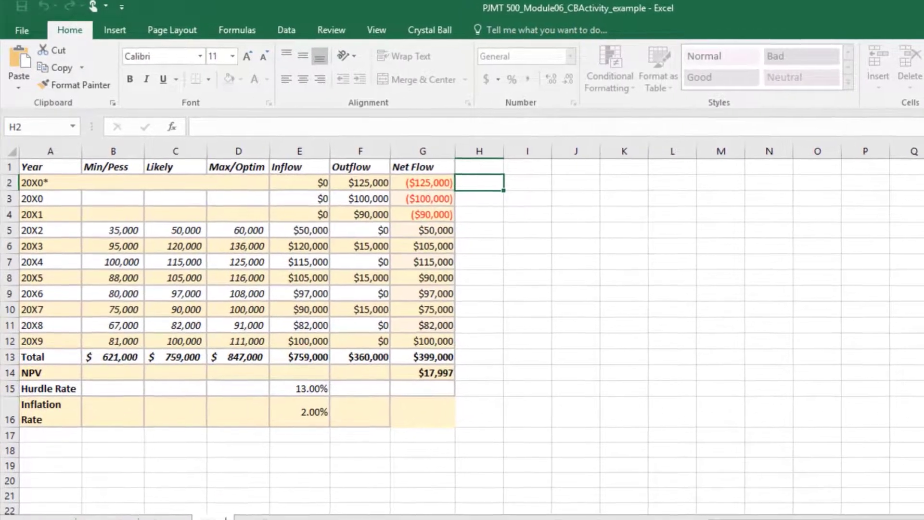
key(Return)
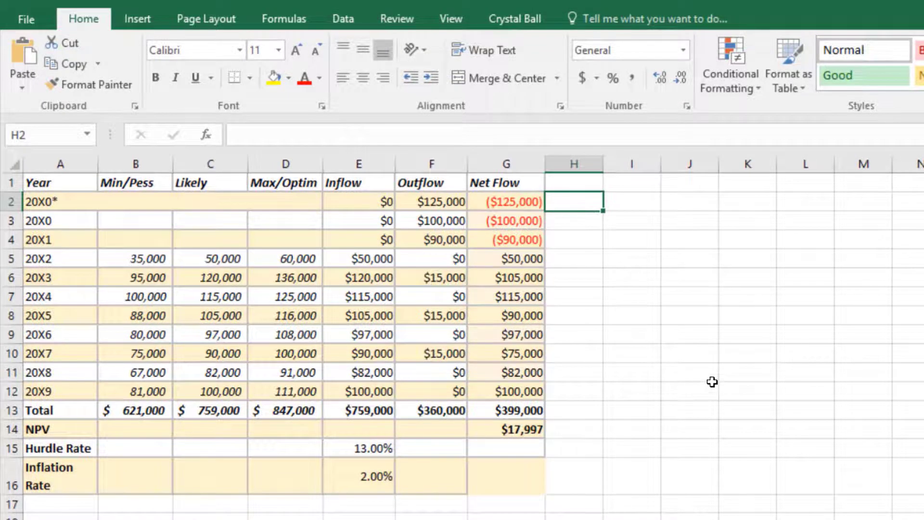
- Start a Crystal Ball assumption with a BetaPERT distribution for the 20X2 inflow in cell E5
click(344, 258)
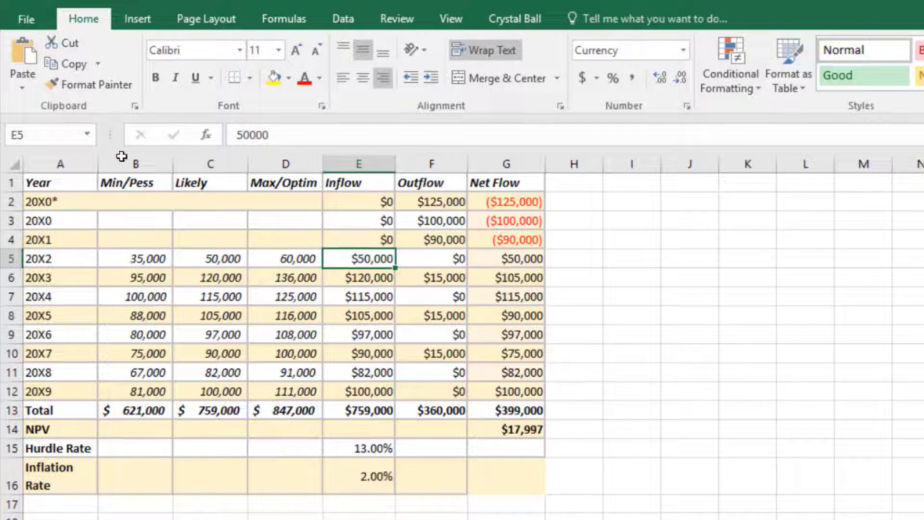
click(533, 19)
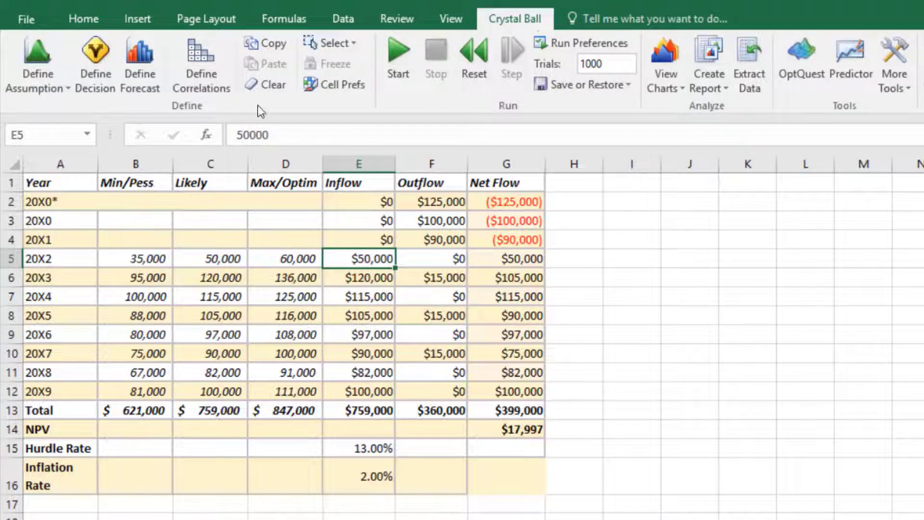
click(38, 54)
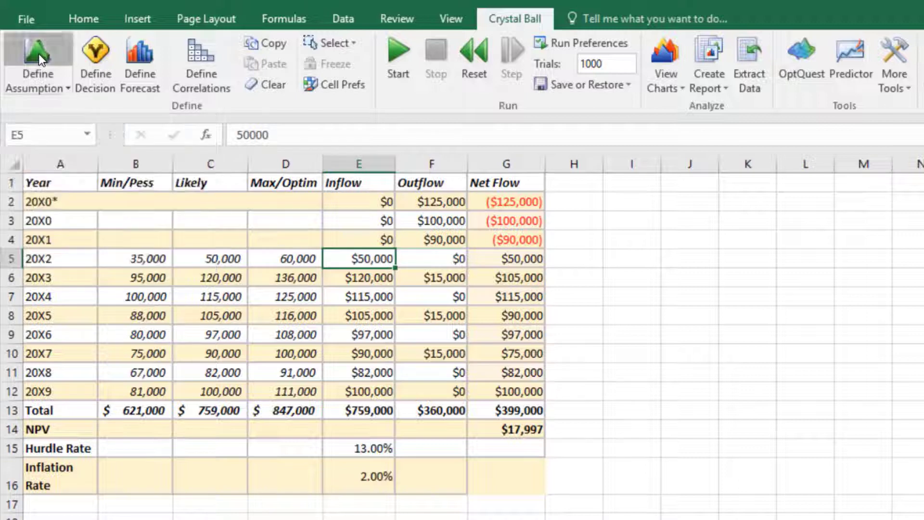
click(741, 354)
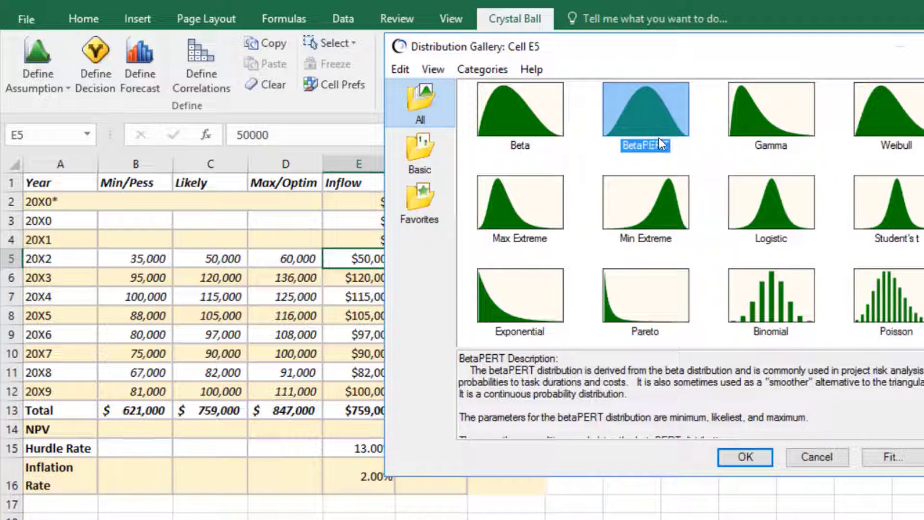
click(744, 457)
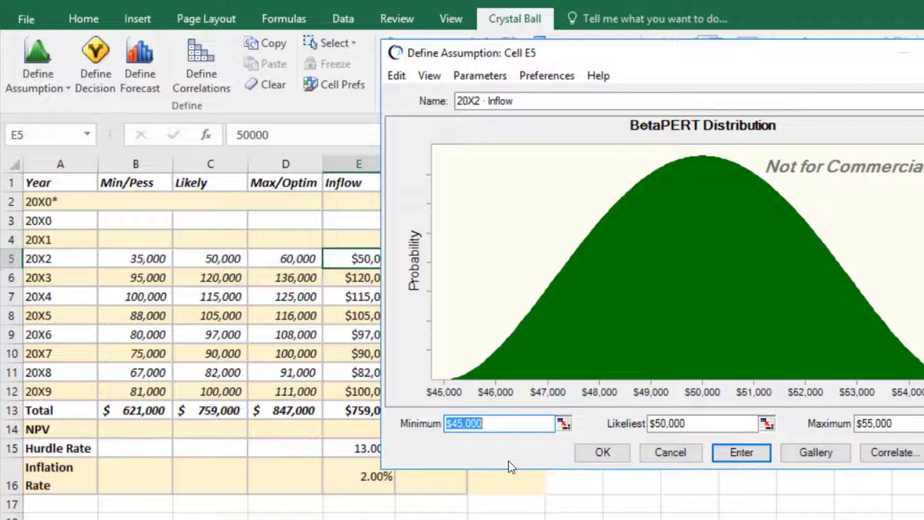
- Set the minimum of the 20X2 inflow's BetaPERT distribution to $35,000
text(3500)
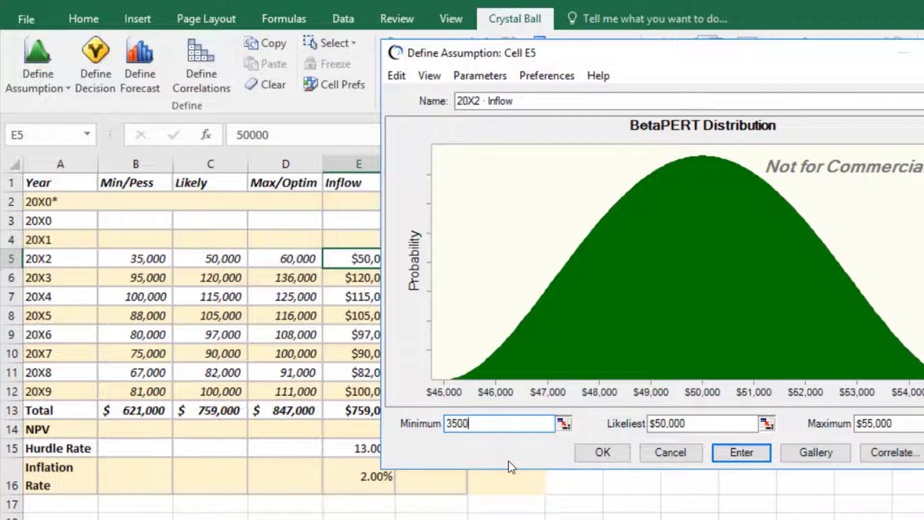
key(Tab)
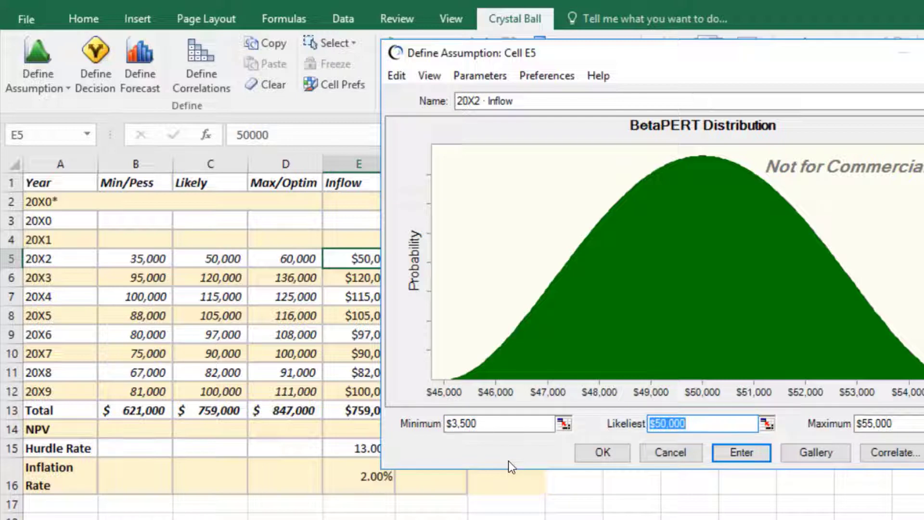
key(Left)
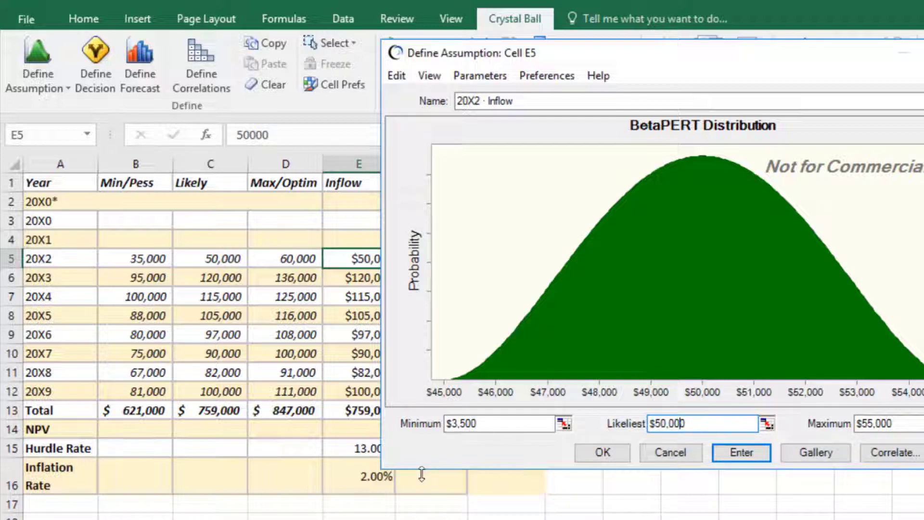
click(462, 426)
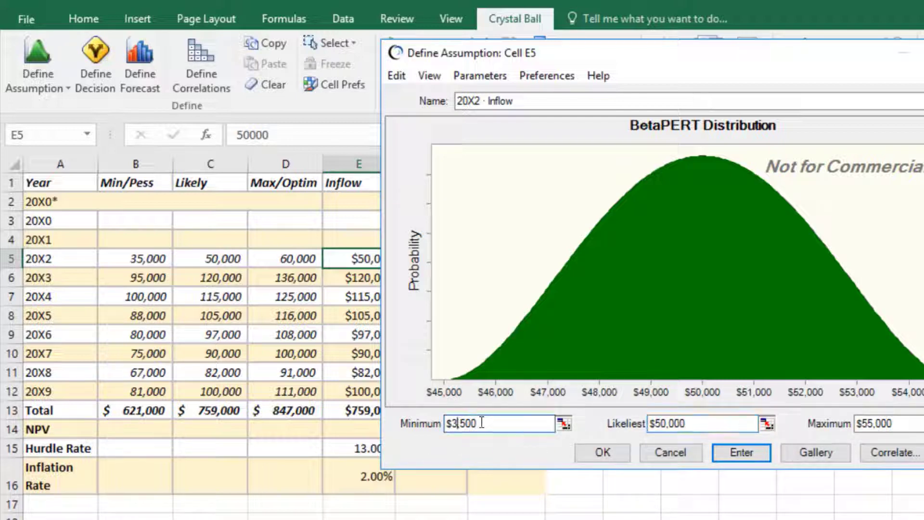
text(0)
key(Tab)
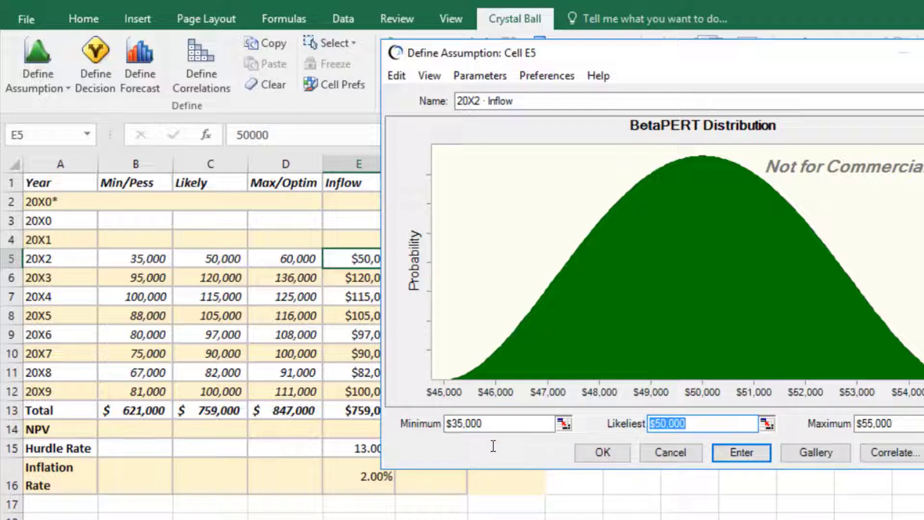
- Set the maximum of the 20X2 inflow's distribution to $60,000 and accept the assumption
key(Tab)
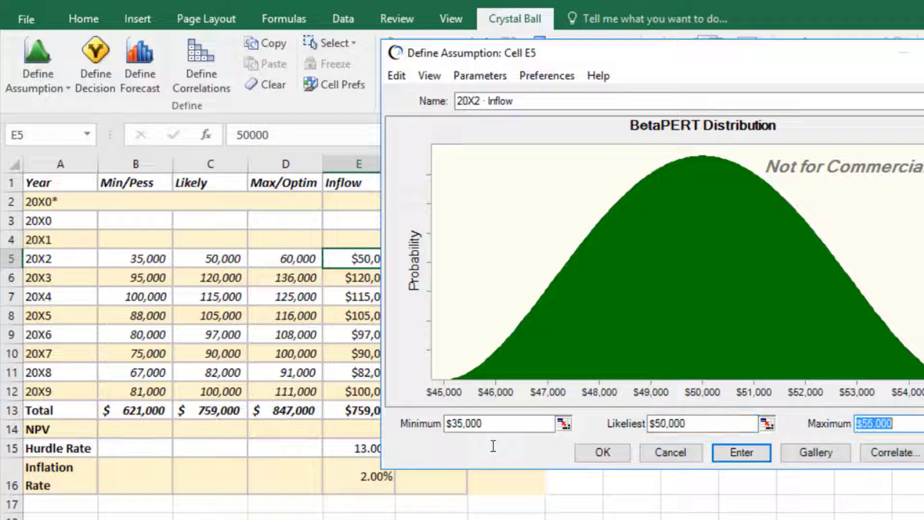
text($60)
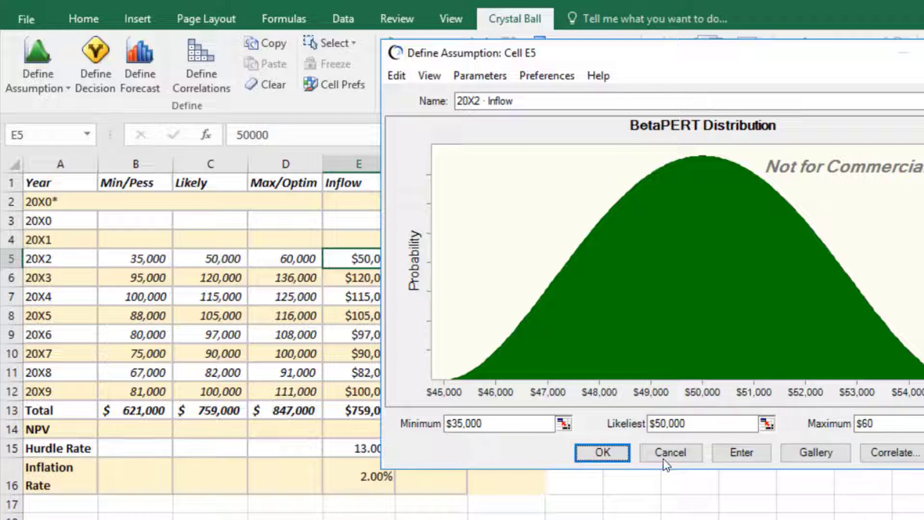
click(885, 420)
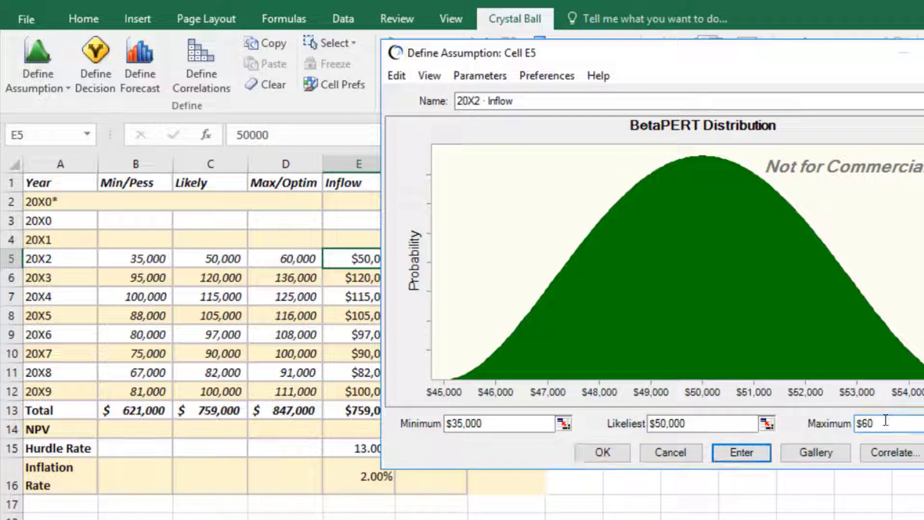
text(000)
key(Tab)
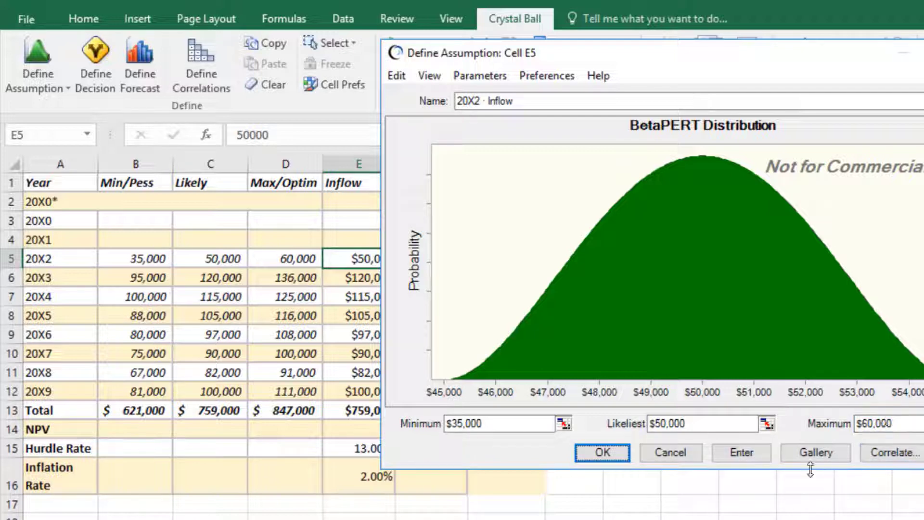
click(744, 458)
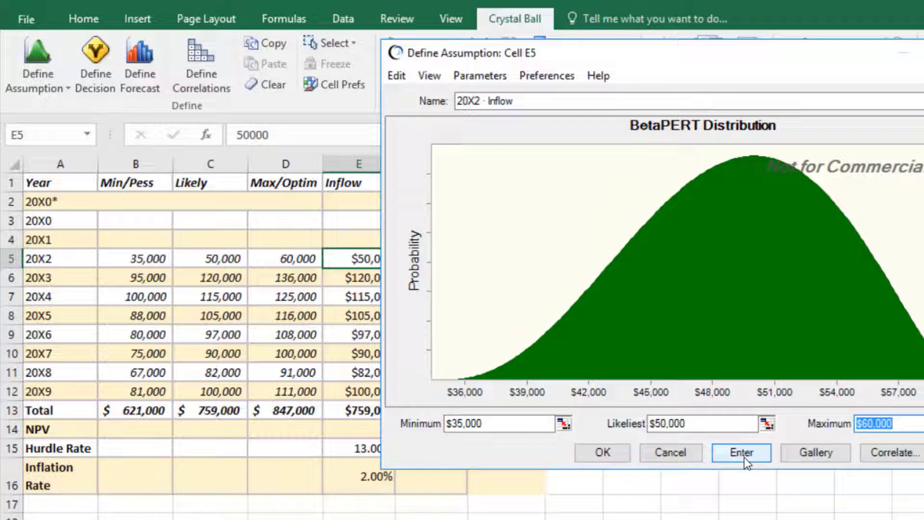
click(609, 453)
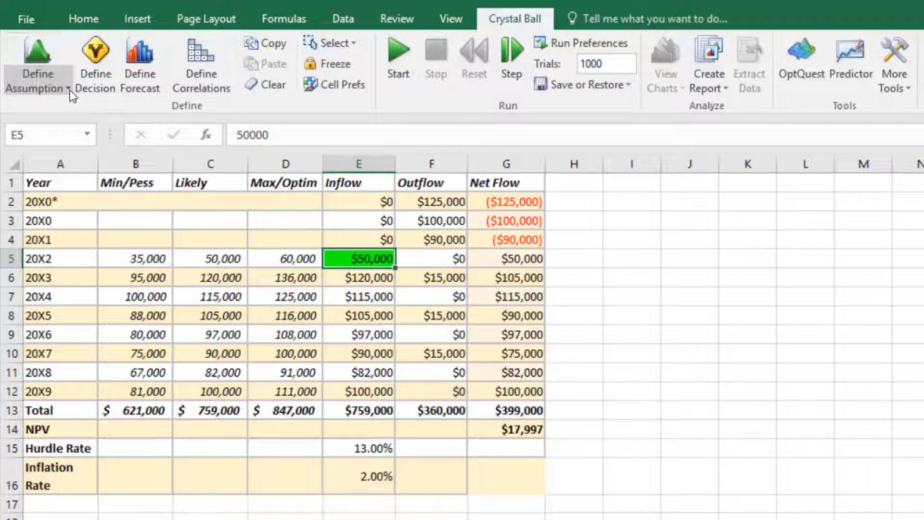
click(367, 282)
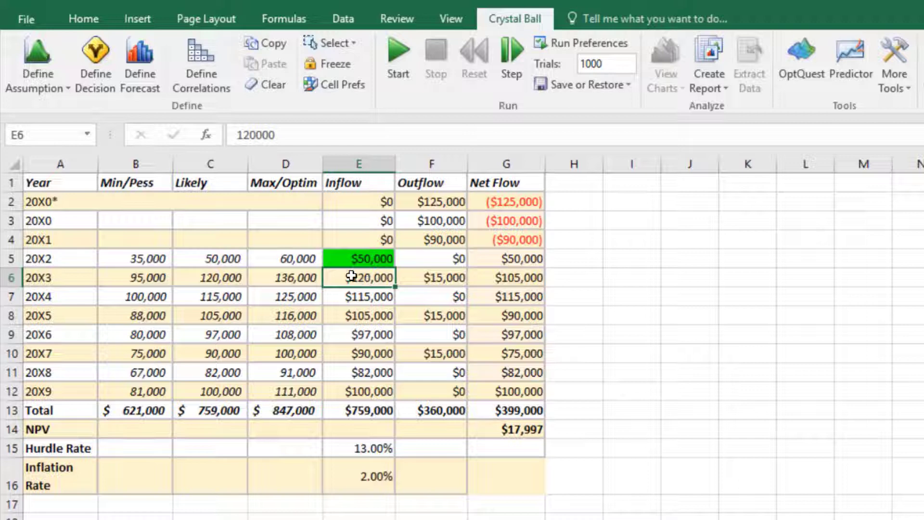
click(44, 86)
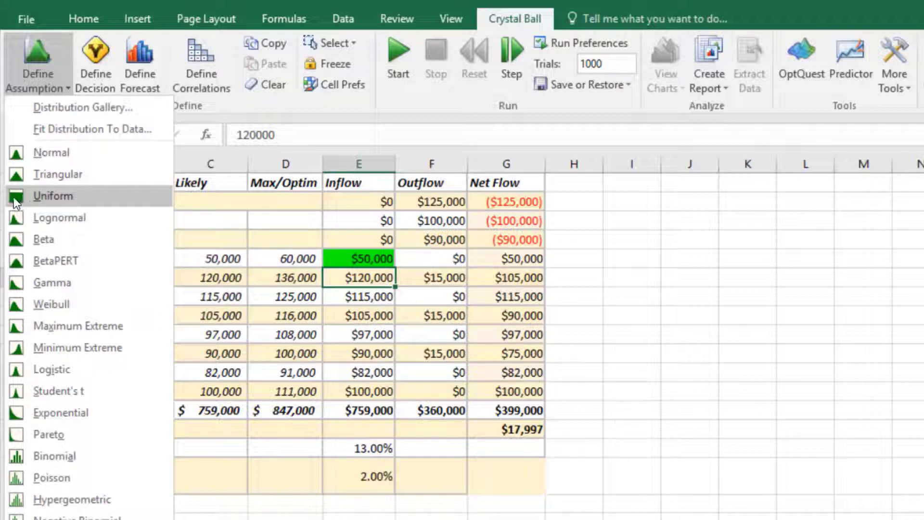
click(64, 196)
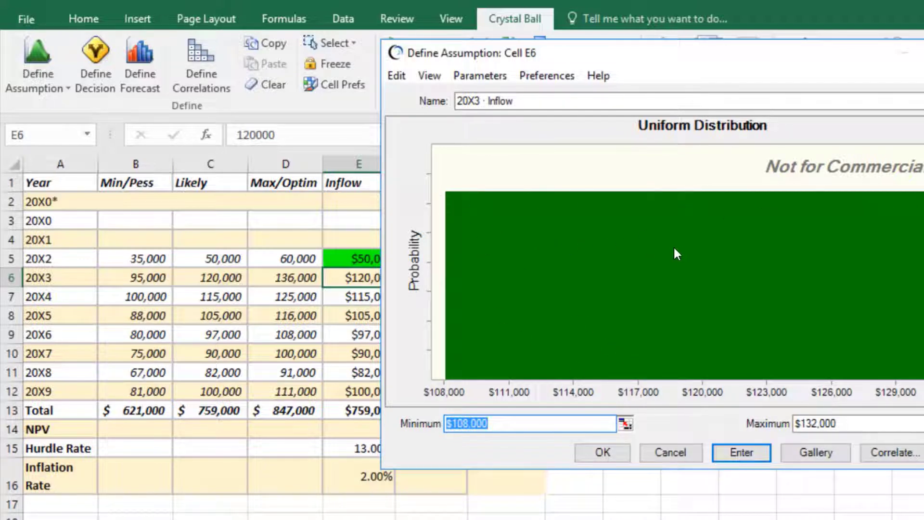
click(674, 455)
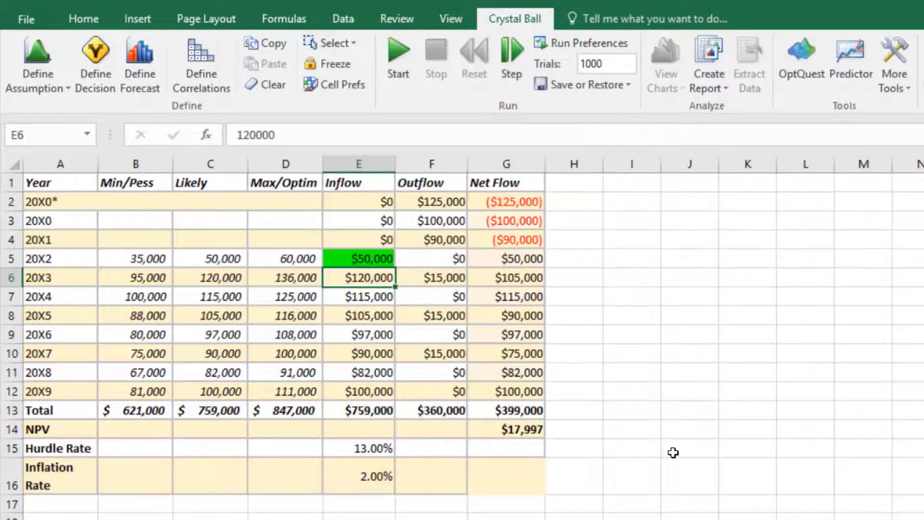
- Start a BetaPERT assumption for the 20X3 inflow in cell E6 and set its minimum to $95,000
click(43, 77)
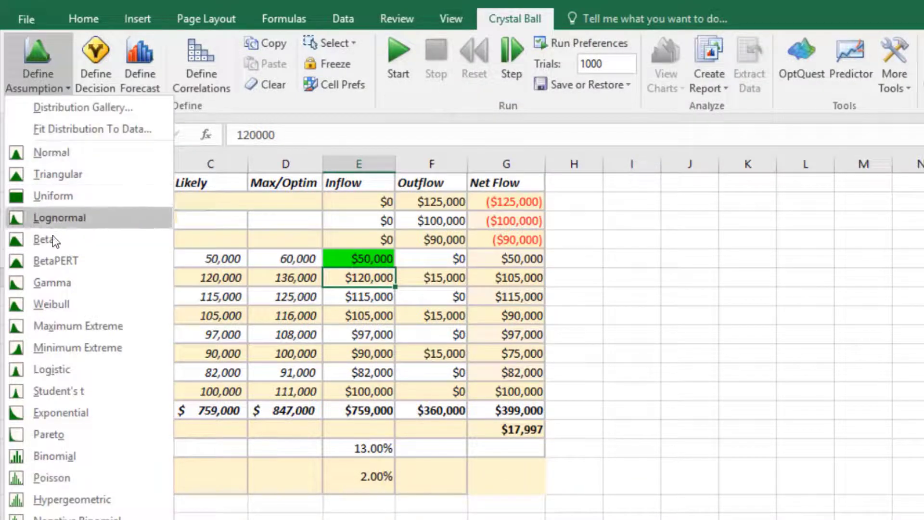
click(54, 260)
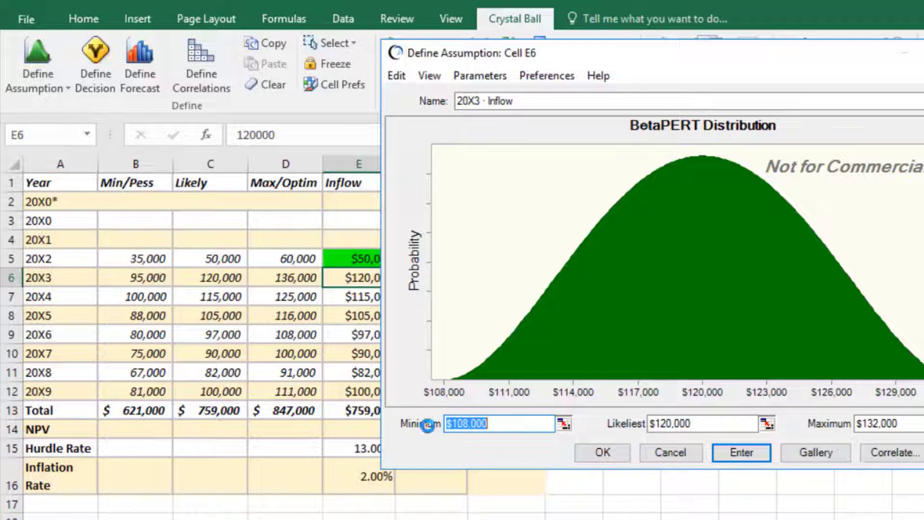
text(95)
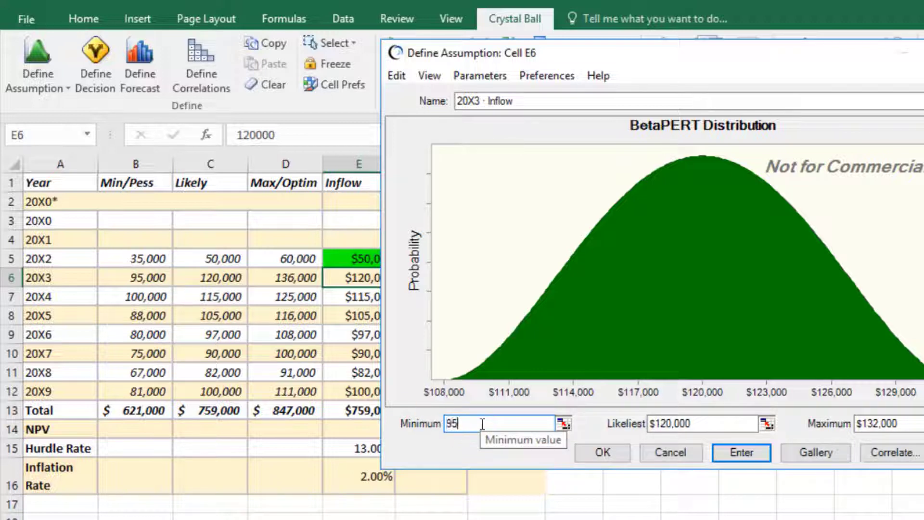
text(,000)
key(Tab)
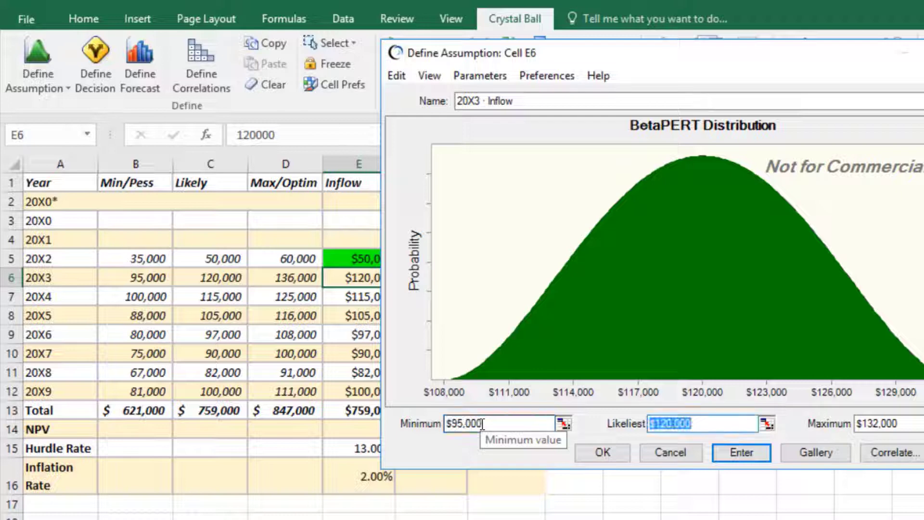
- Set the maximum of the 20X3 inflow's distribution to $136,000 and accept the assumption
key(Tab)
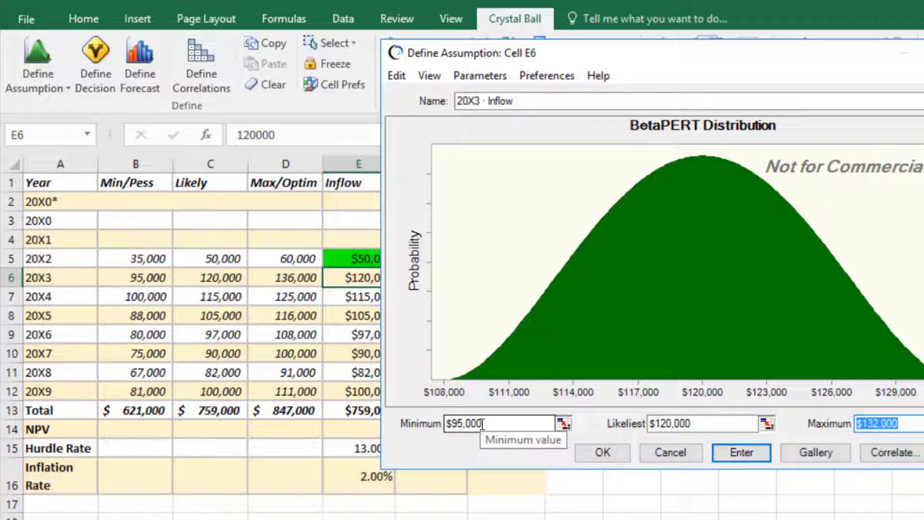
text(136)
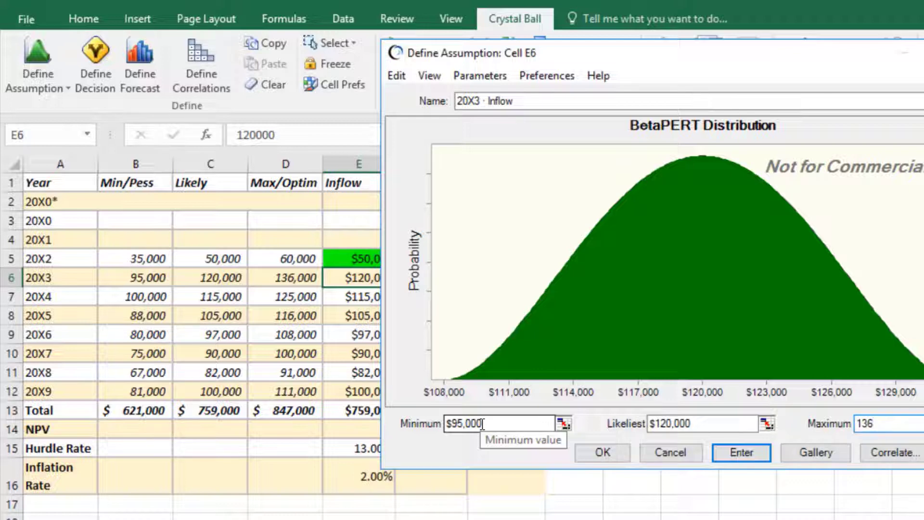
text(,000)
key(Tab)
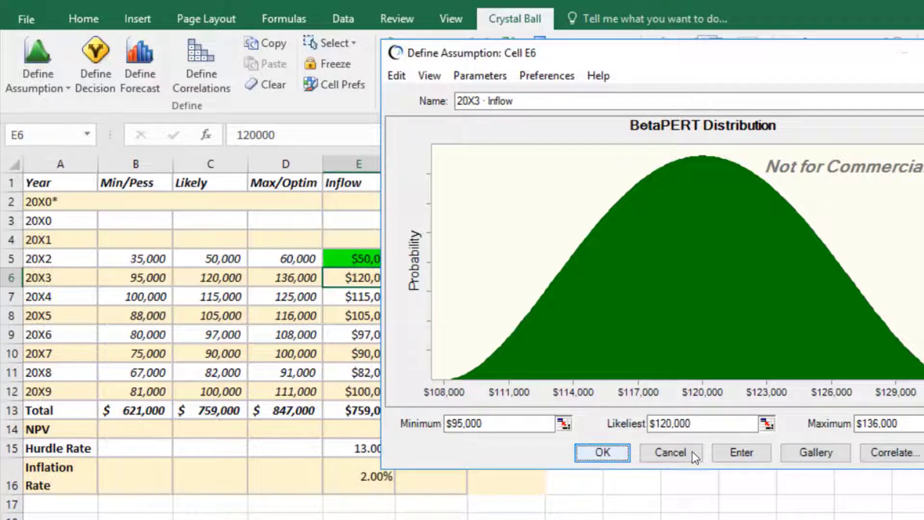
click(744, 451)
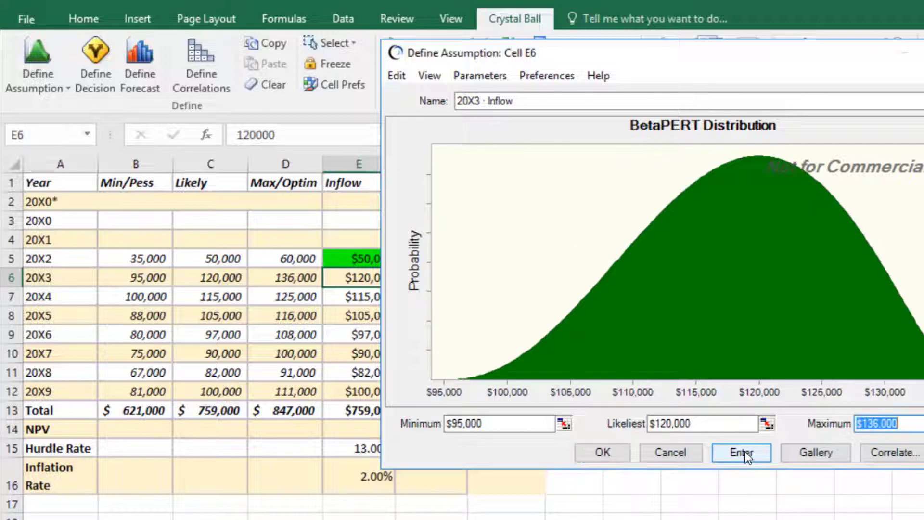
click(589, 455)
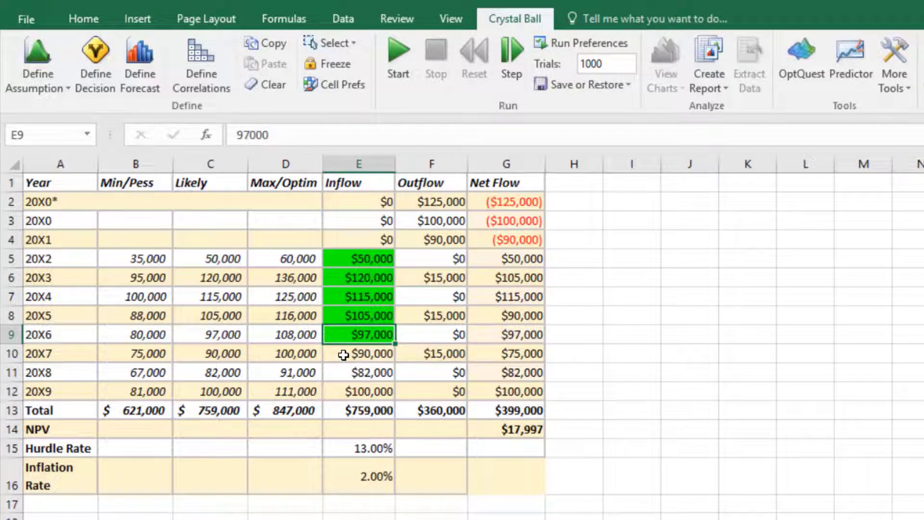
- Start a Crystal Ball assumption with a BetaPERT distribution for the 20X7 inflow in cell E10
click(343, 354)
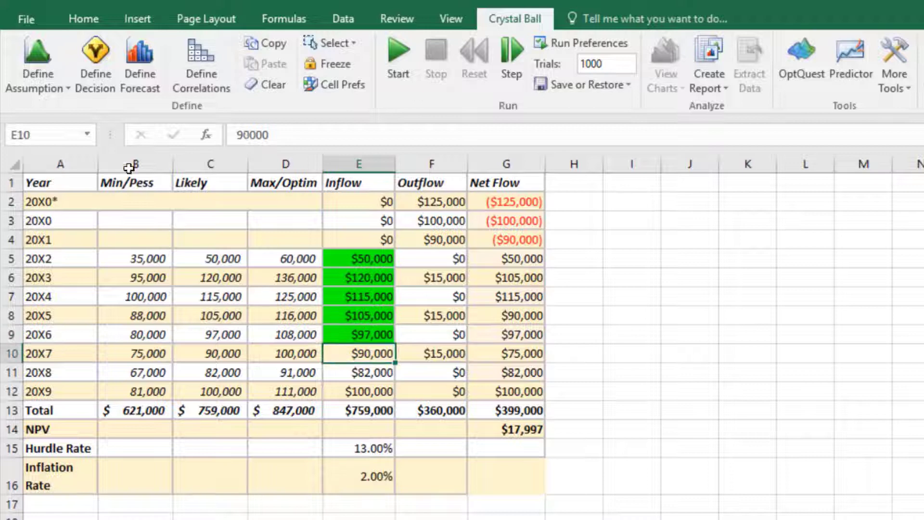
click(68, 90)
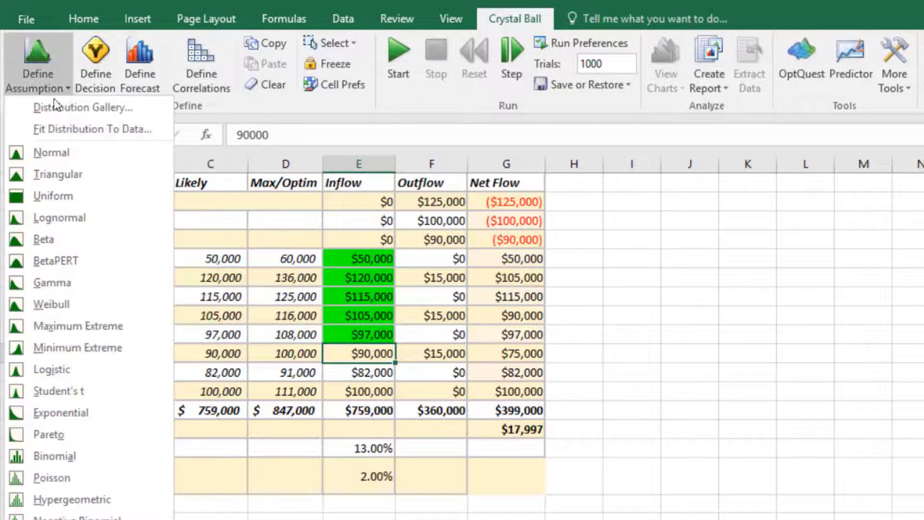
click(44, 53)
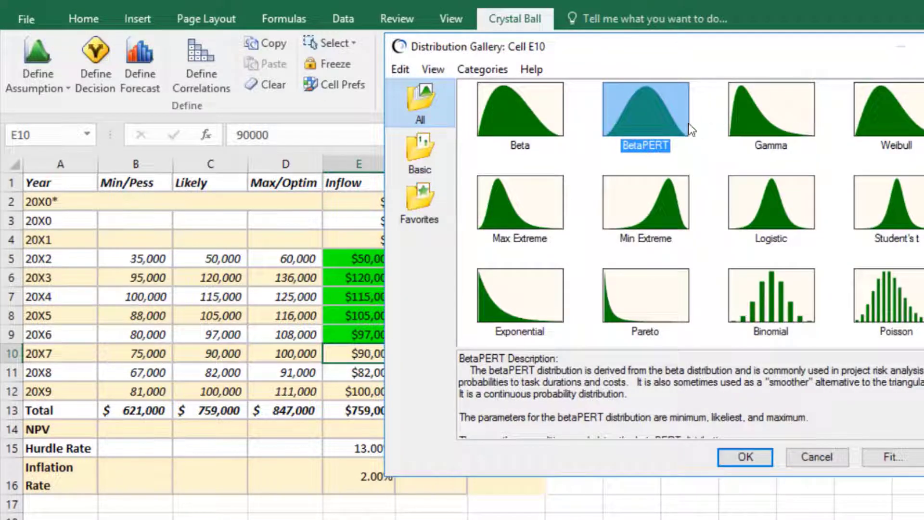
click(745, 457)
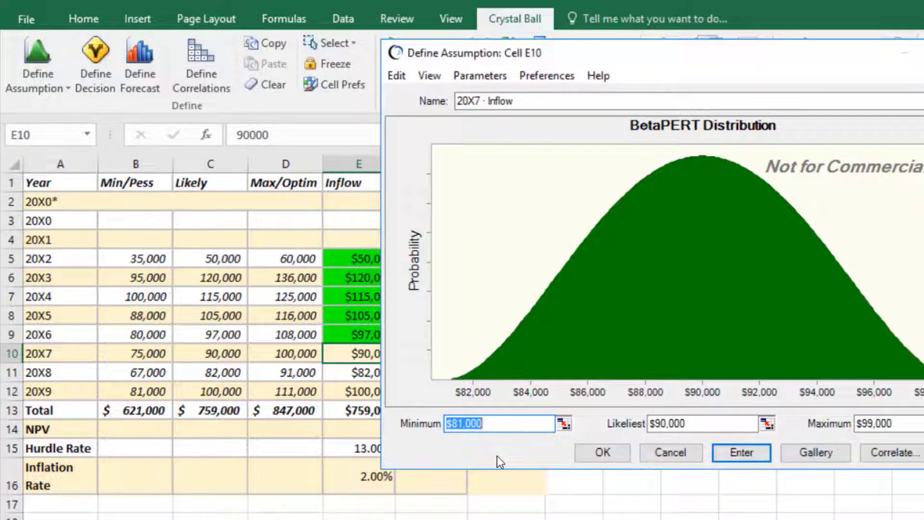
- Try to apply a minimum of $7,500 and a maximum of $9,900 to the 20X7 inflow's distribution
text(7)
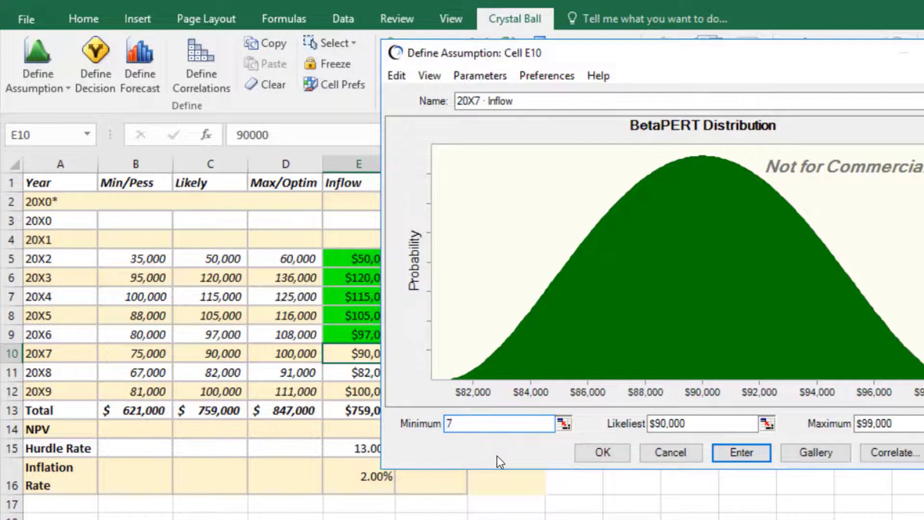
text(500)
key(Tab)
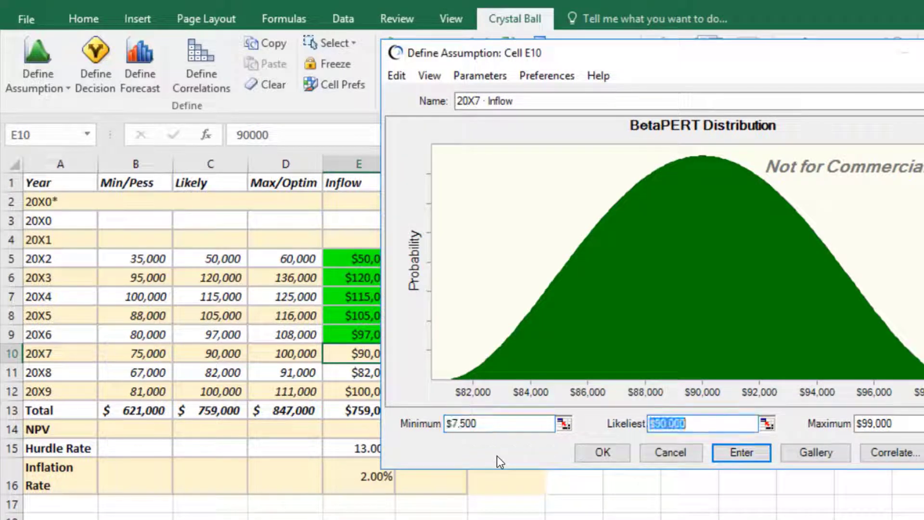
key(Tab)
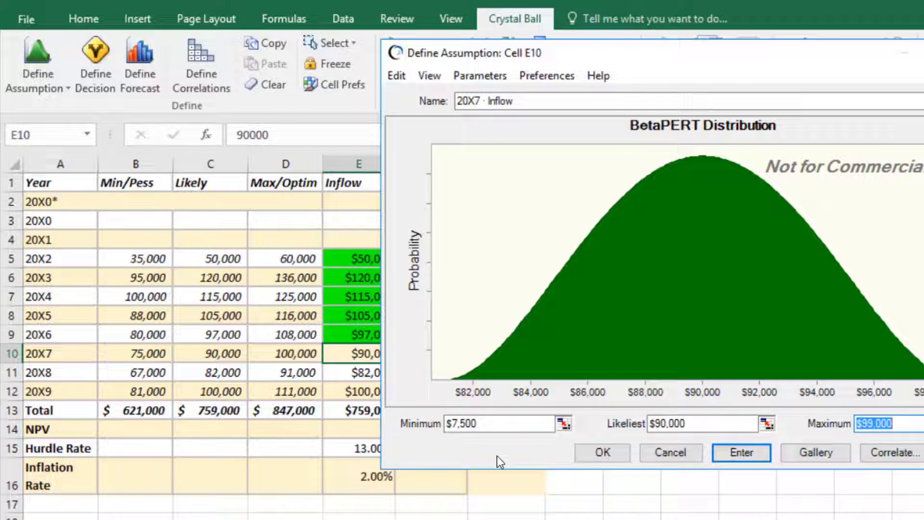
text(9900)
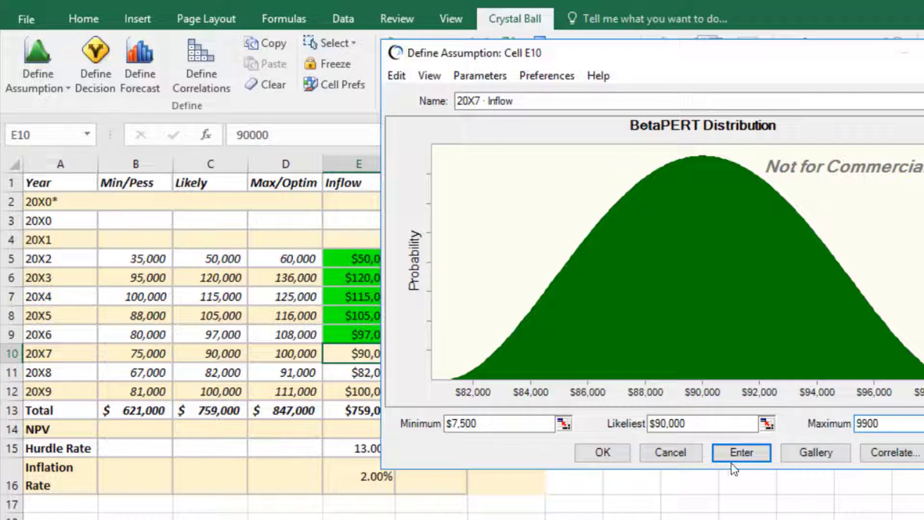
click(746, 447)
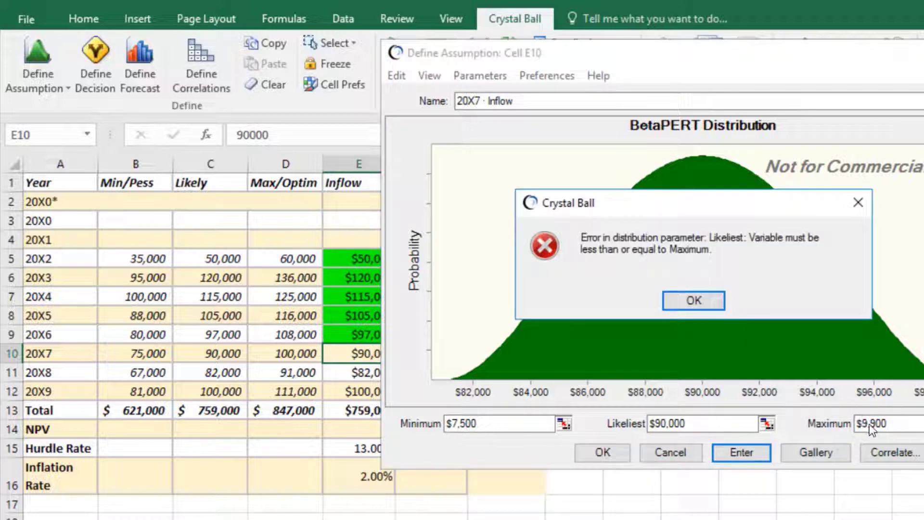
click(694, 301)
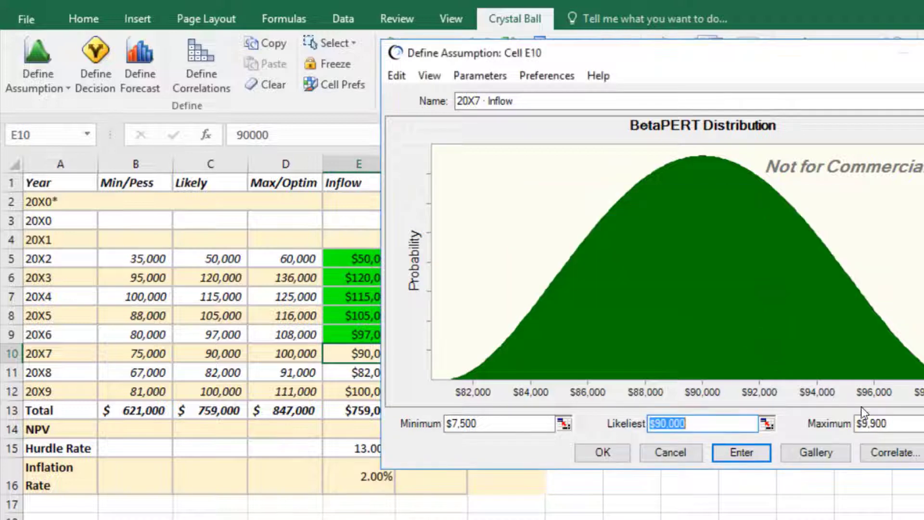
- Correct the 20X7 inflow's distribution to a maximum of $99,000 and a minimum of $75,000, and accept the assumption
click(898, 423)
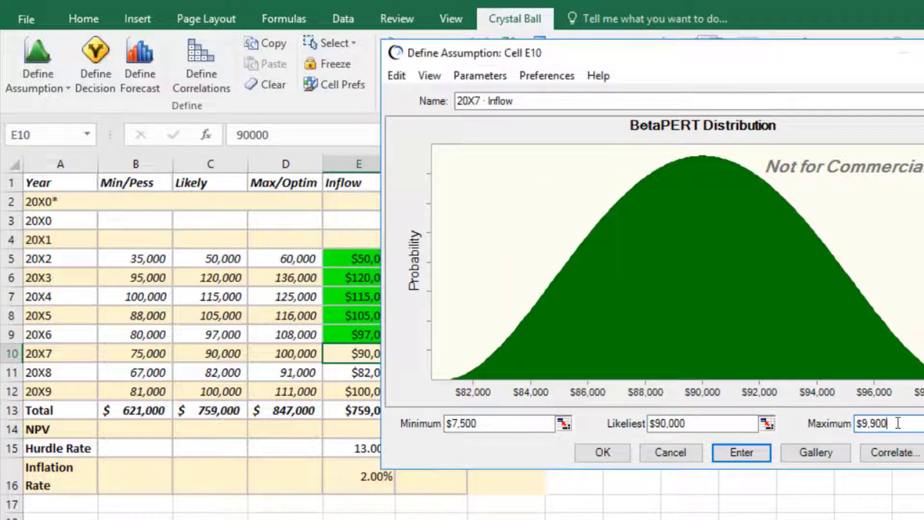
text(0)
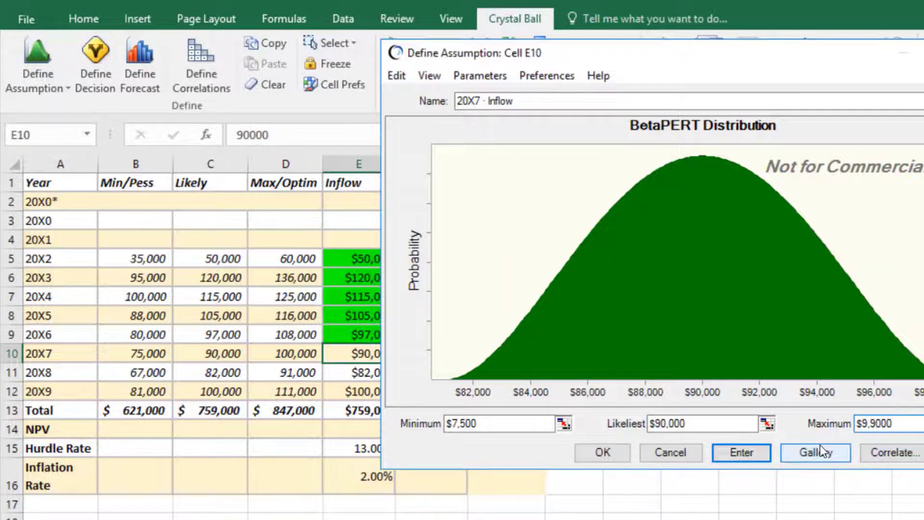
click(741, 454)
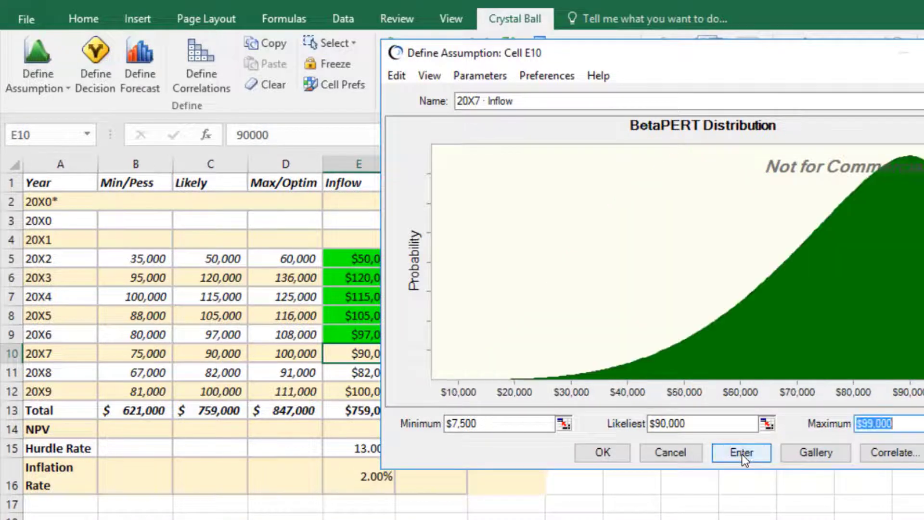
click(482, 423)
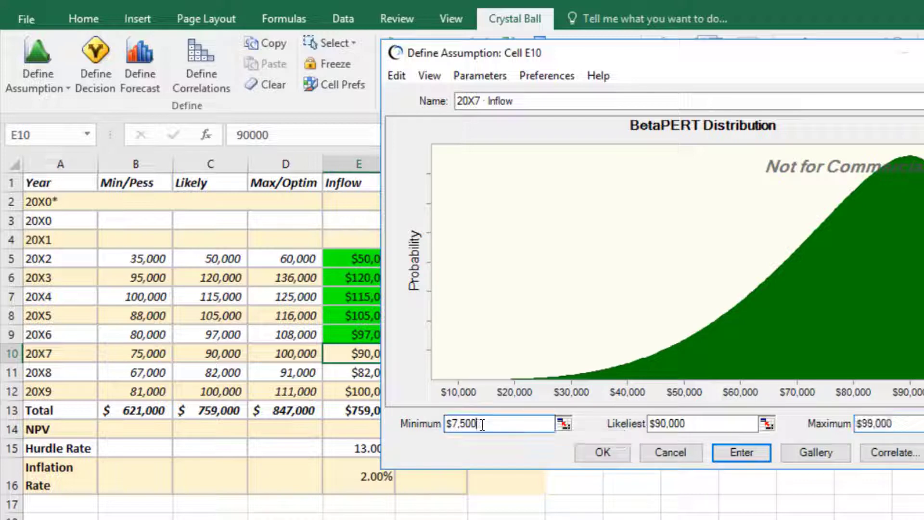
text(0)
key(Tab)
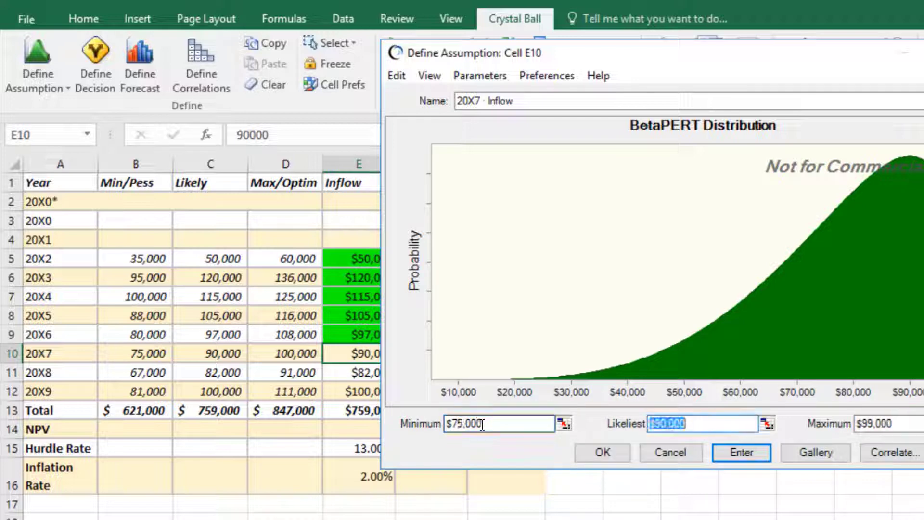
click(738, 452)
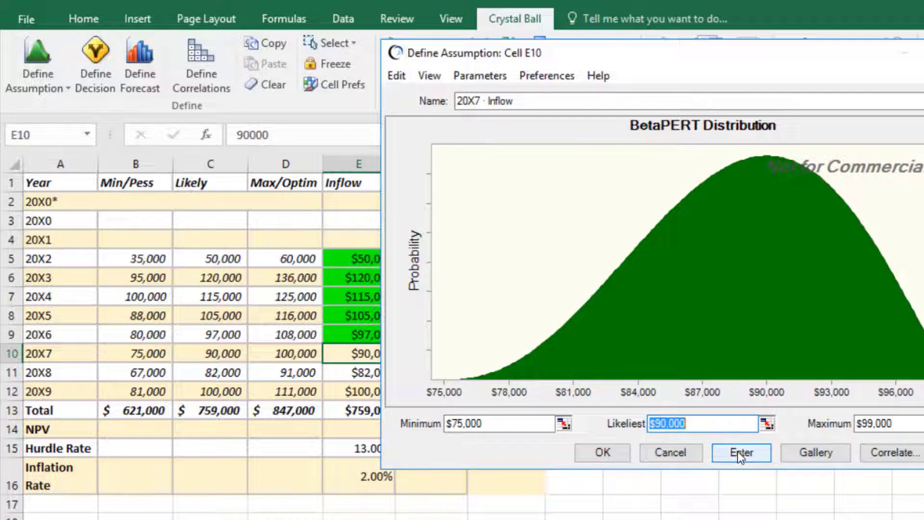
click(601, 452)
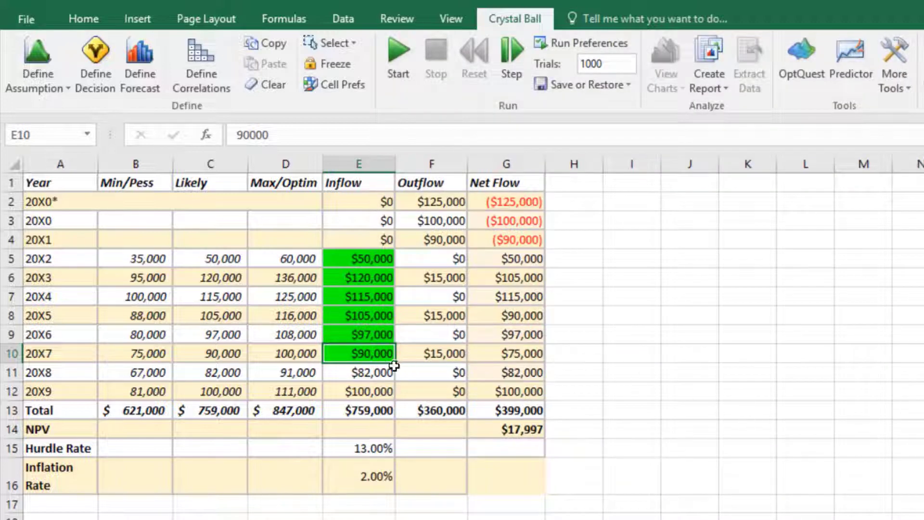
- Start a BetaPERT assumption for the 20X8 inflow in cell E11 and set its minimum to $67,000
click(366, 370)
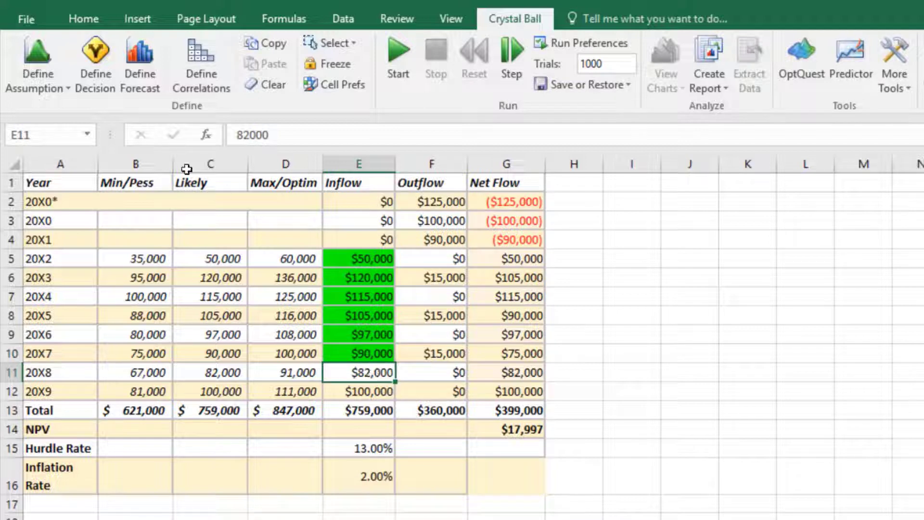
click(47, 87)
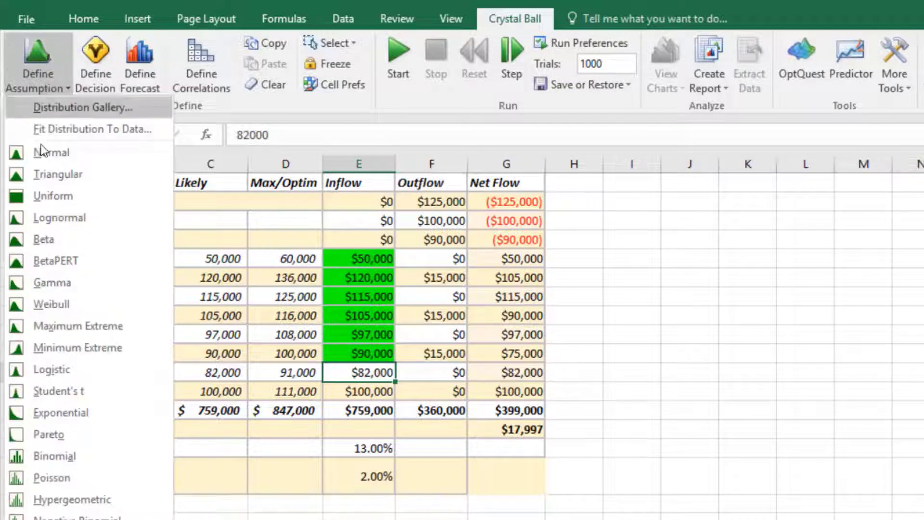
click(56, 261)
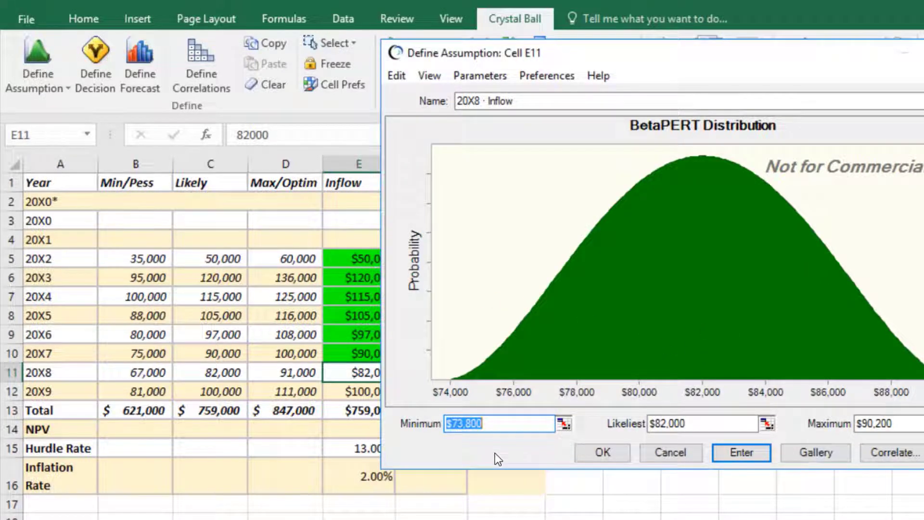
text(6)
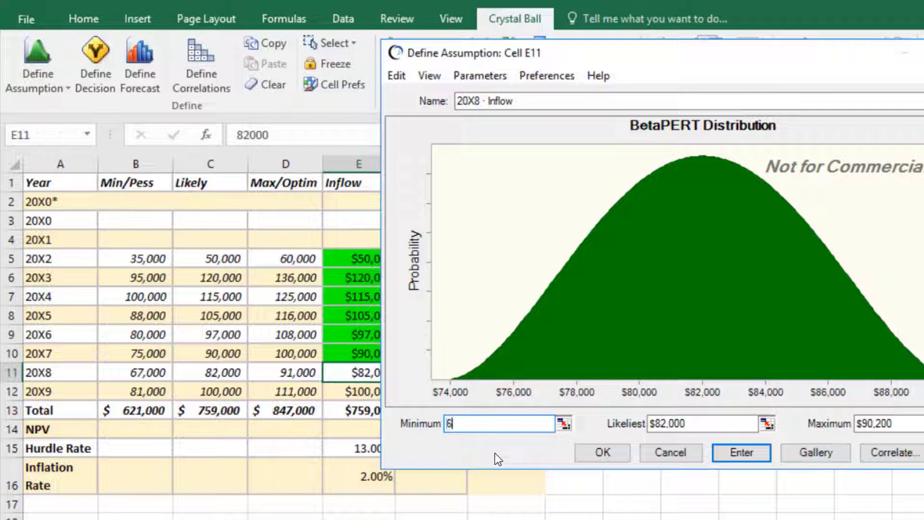
text(7000)
key(Tab)
- Set the maximum of the 20X8 inflow's distribution to $91,000 and accept the assumption
key(Tab)
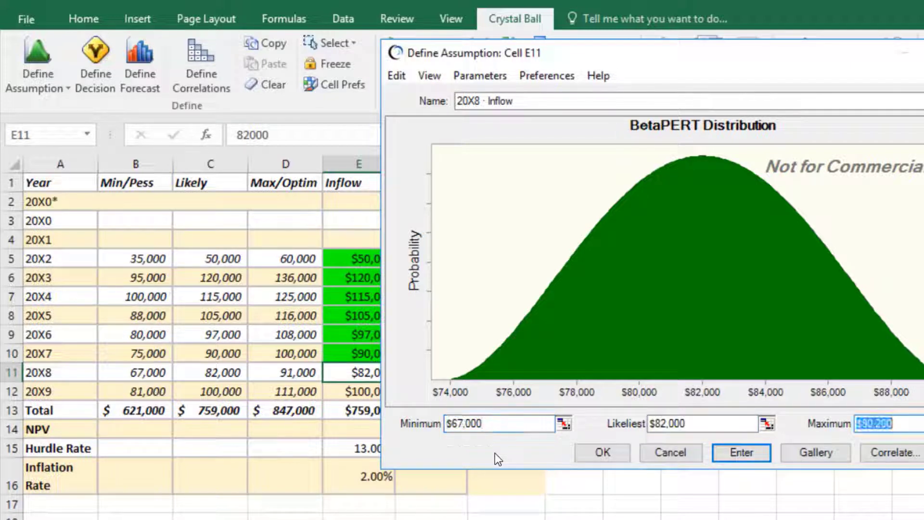
text(91000)
key(Return)
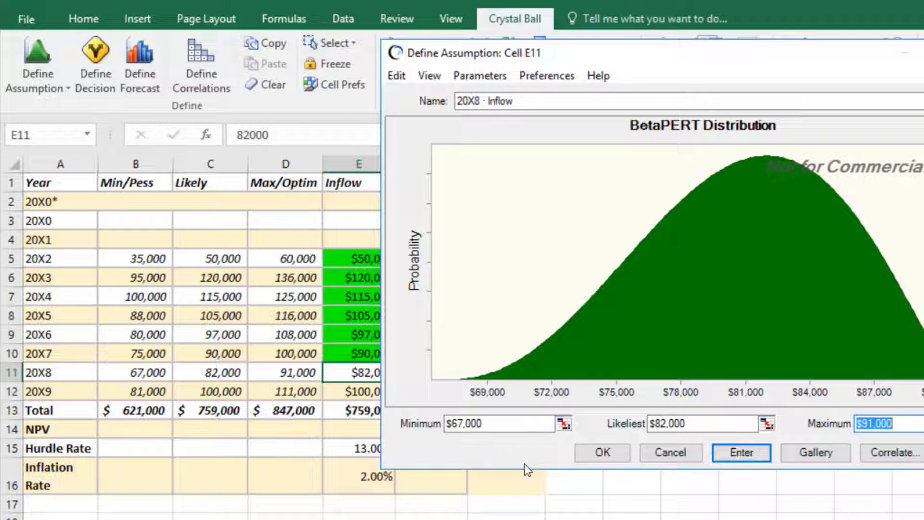
click(603, 452)
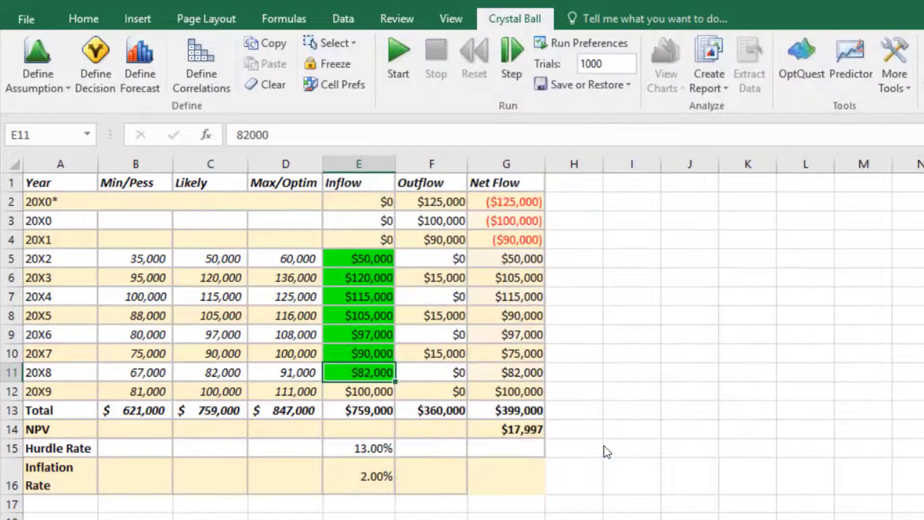
- Define a BetaPERT assumption for the 20X9 inflow in cell E12 with a minimum of $81,000 and a maximum of $111,000
click(358, 392)
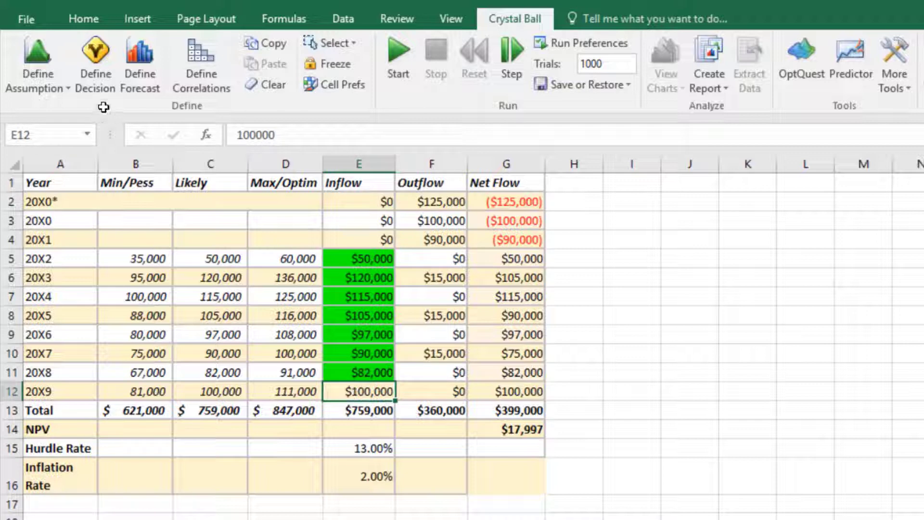
click(42, 50)
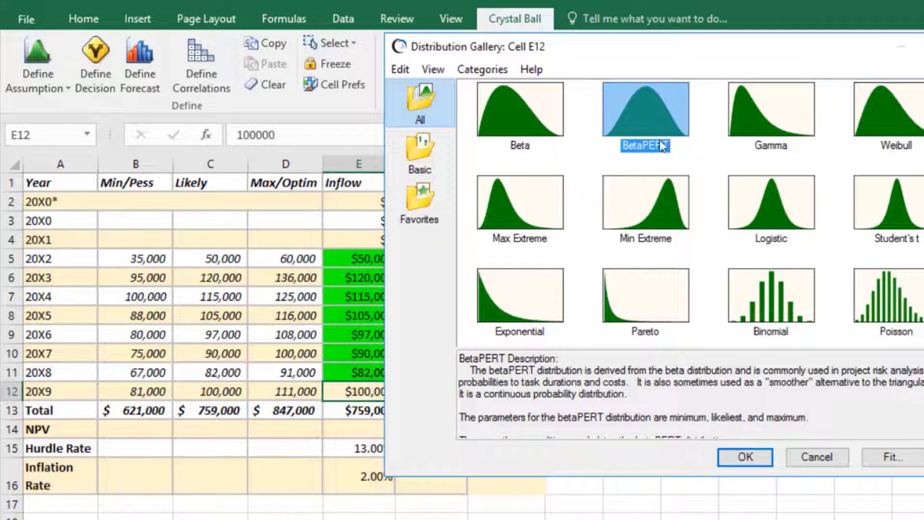
click(746, 457)
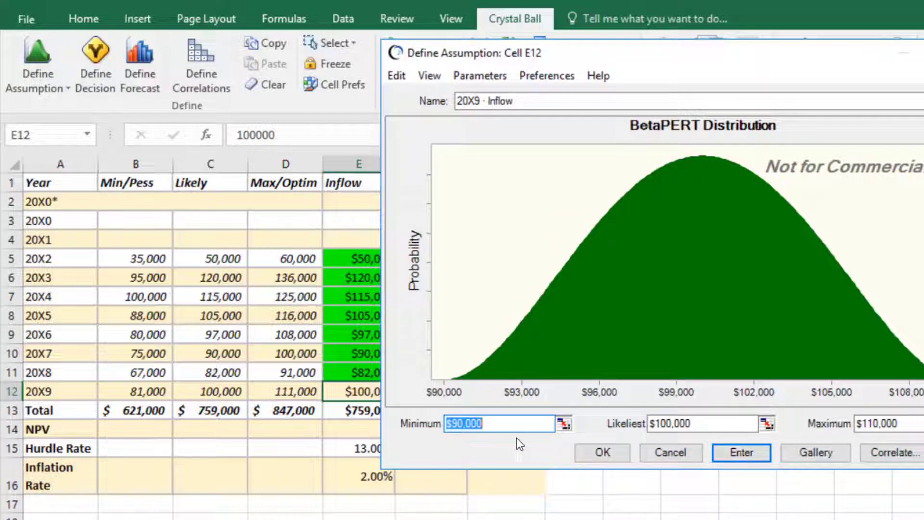
text($81,000)
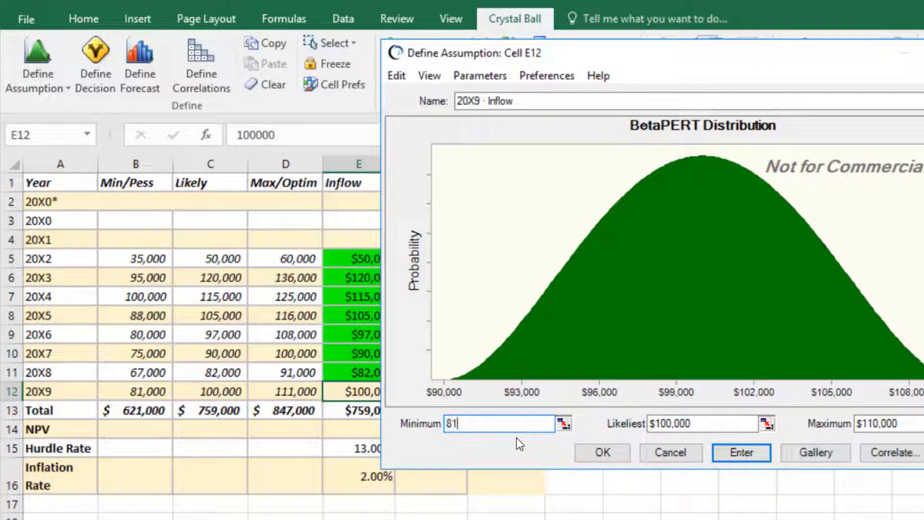
key(Tab)
key(Tab)
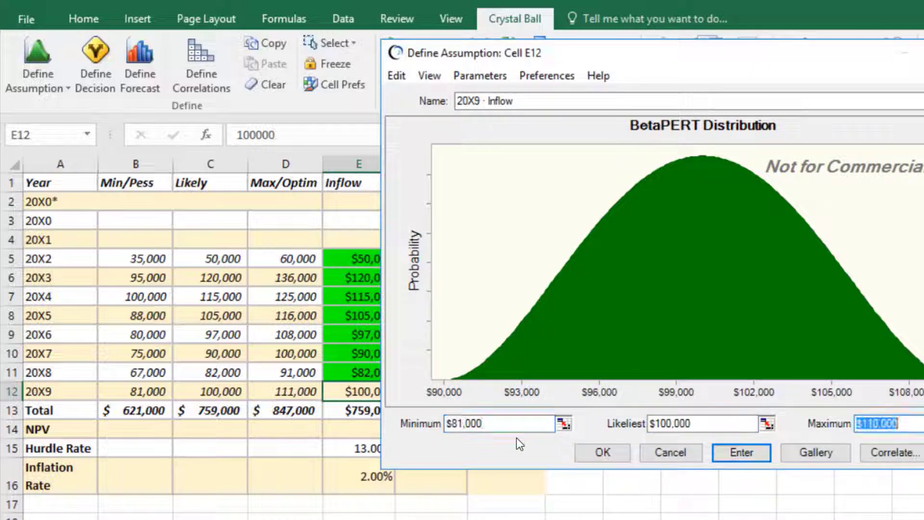
text(111000)
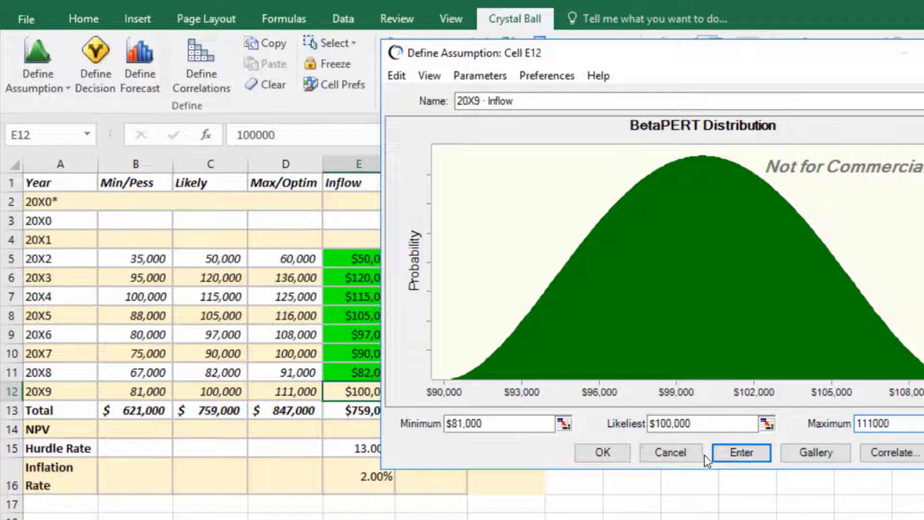
click(736, 452)
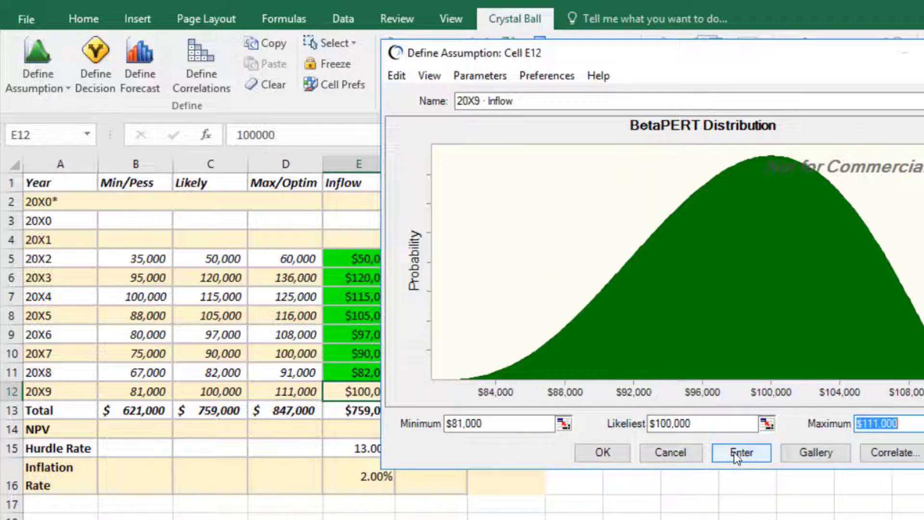
click(604, 449)
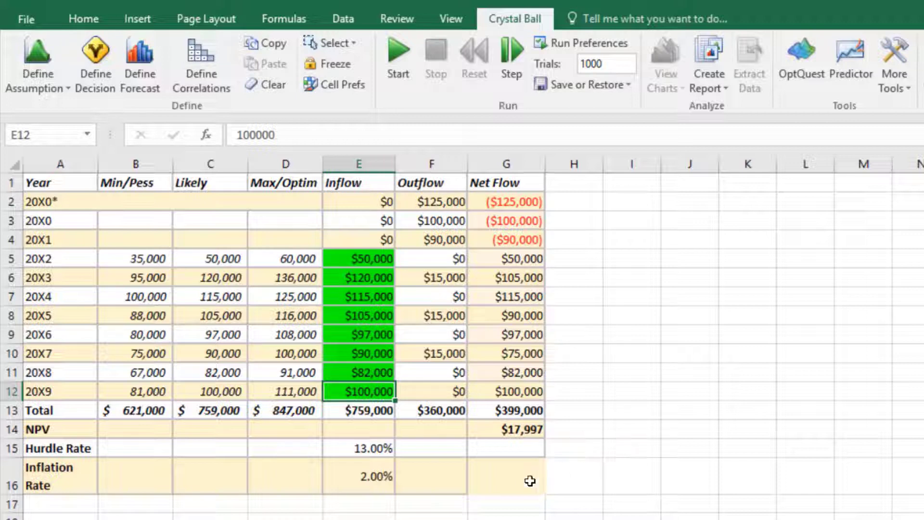
- Start a Normal distribution assumption for the inflation rate in cell E16
click(348, 481)
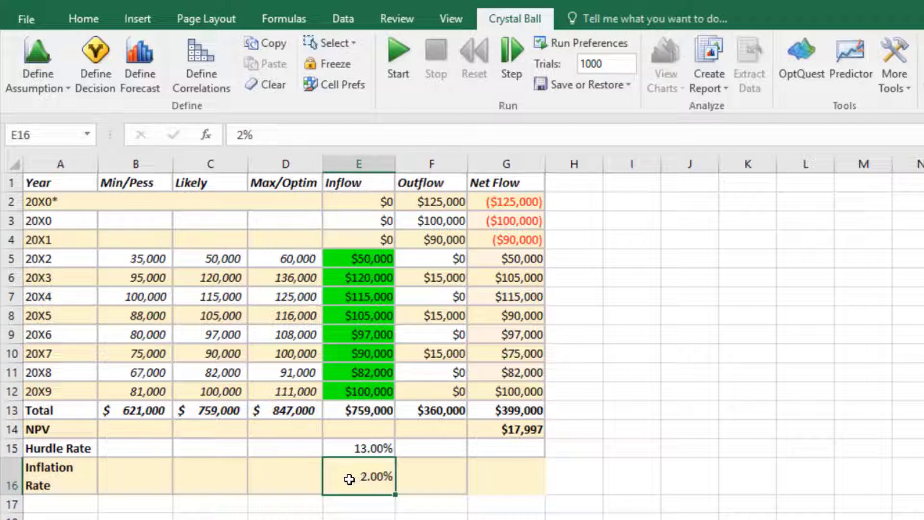
click(46, 88)
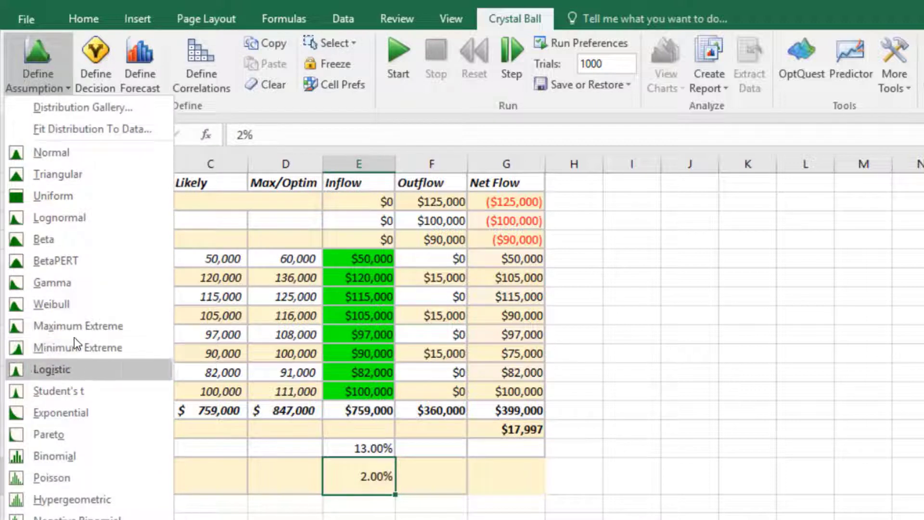
click(68, 151)
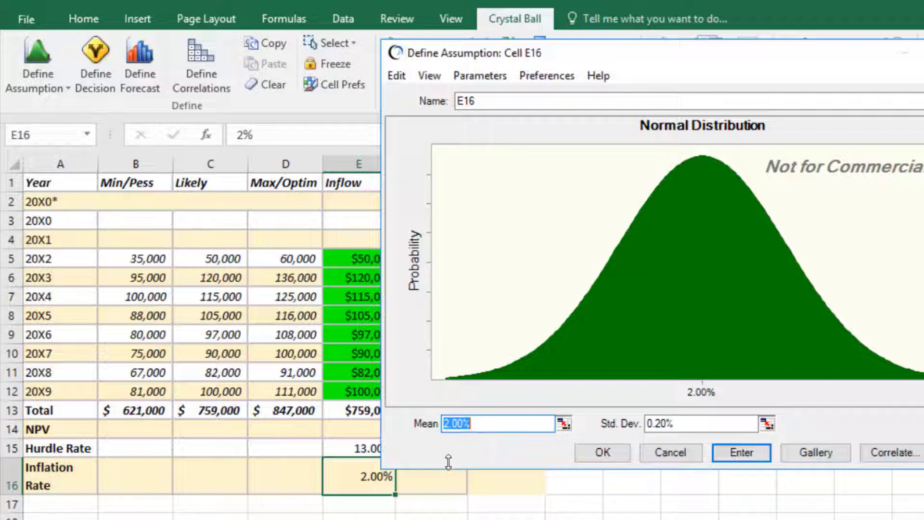
- Try to set the standard deviation of the inflation rate's distribution to 33 and to .33
click(690, 422)
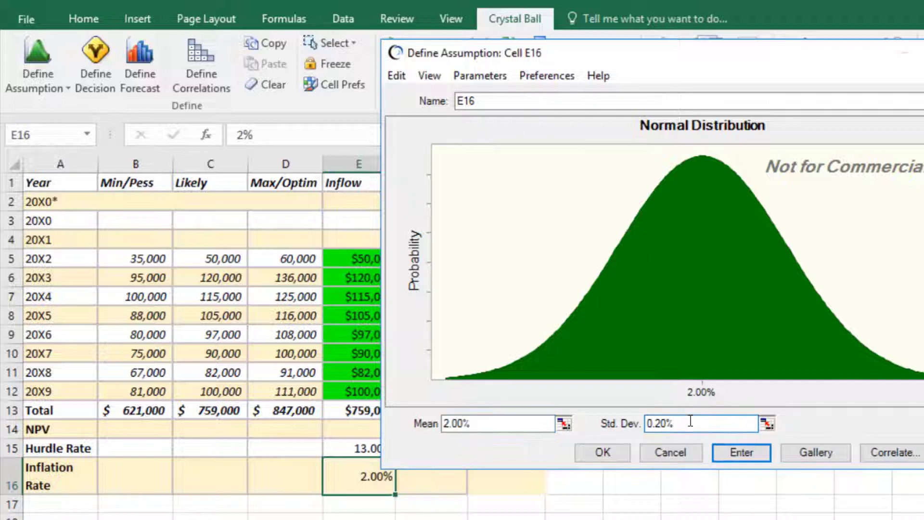
key(BackSpace)
key(BackSpace)
key(BackSpace)
key(BackSpace)
key(BackSpace)
text(33)
key(Return)
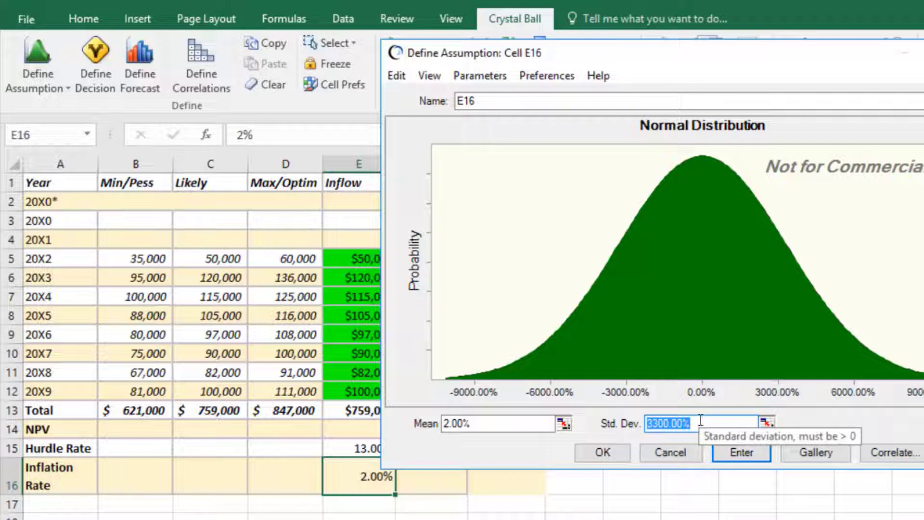
key(BackSpace)
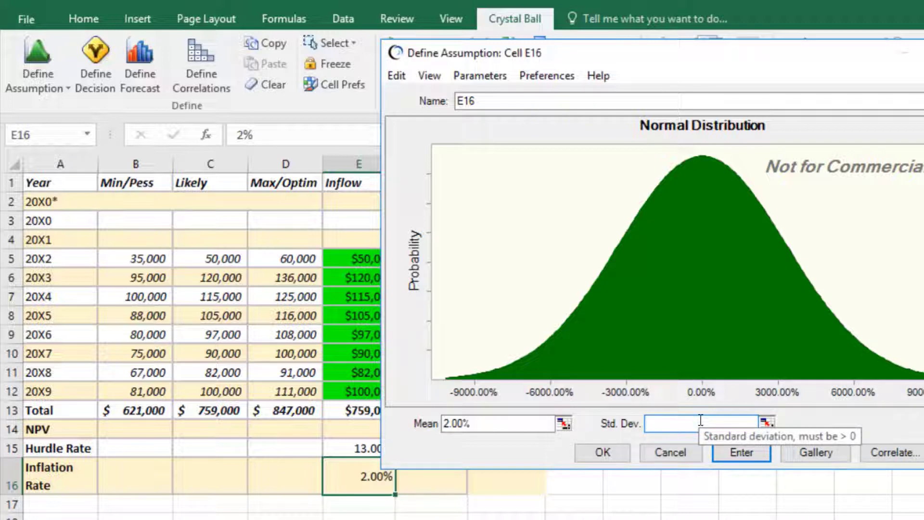
text(.33)
key(Return)
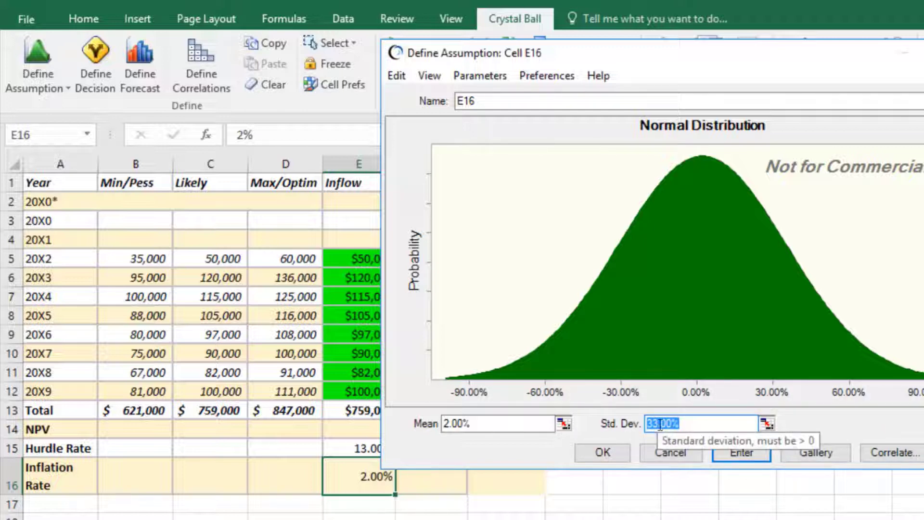
- Set the standard deviation of the inflation rate's distribution to 0.33% and accept the assumption
click(689, 423)
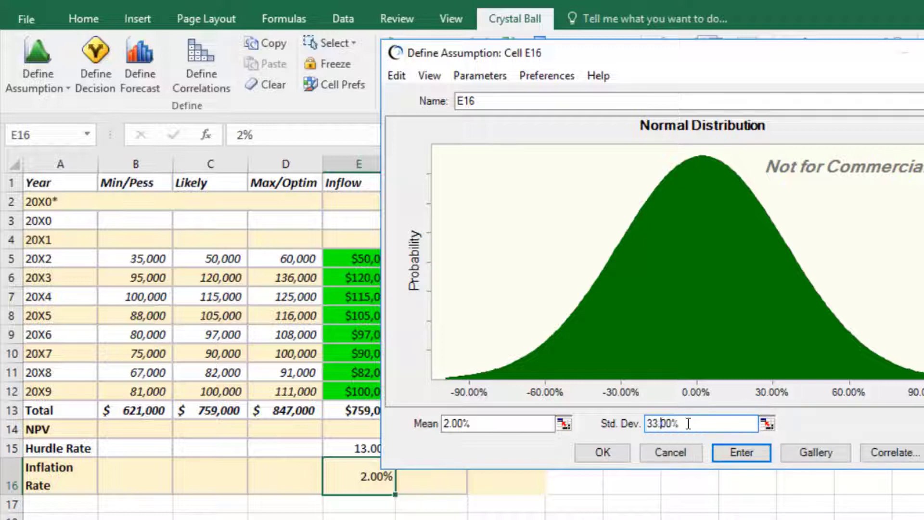
key(Left)
key(Left)
key(Left)
key(BackSpace)
key(BackSpace)
key(BackSpace)
text(0.33)
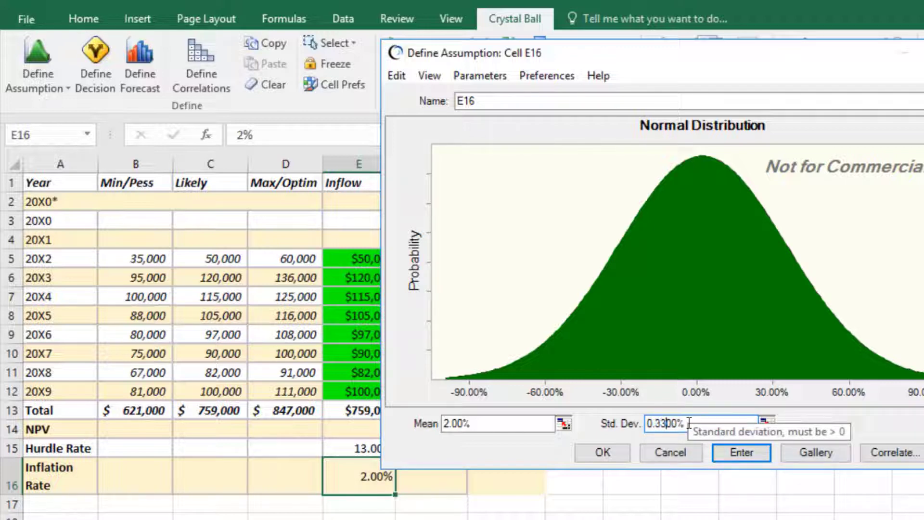
key(Delete)
key(Delete)
key(Return)
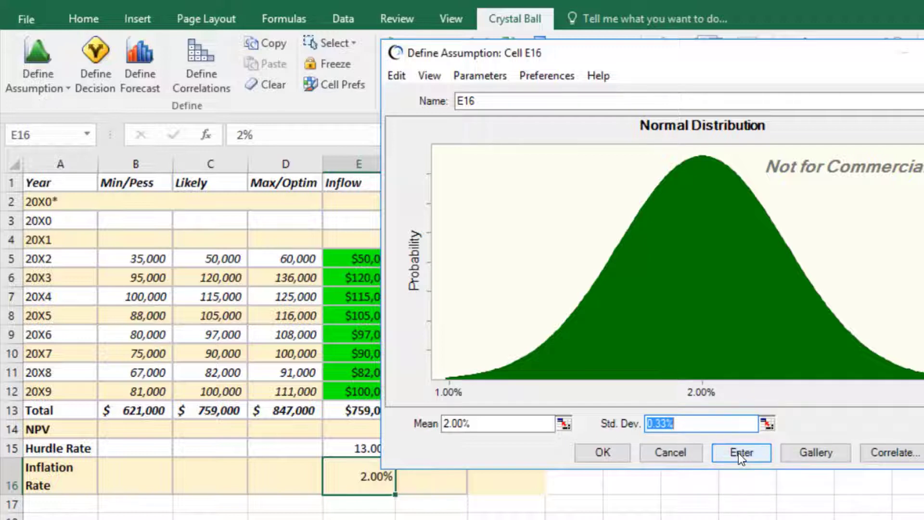
click(596, 452)
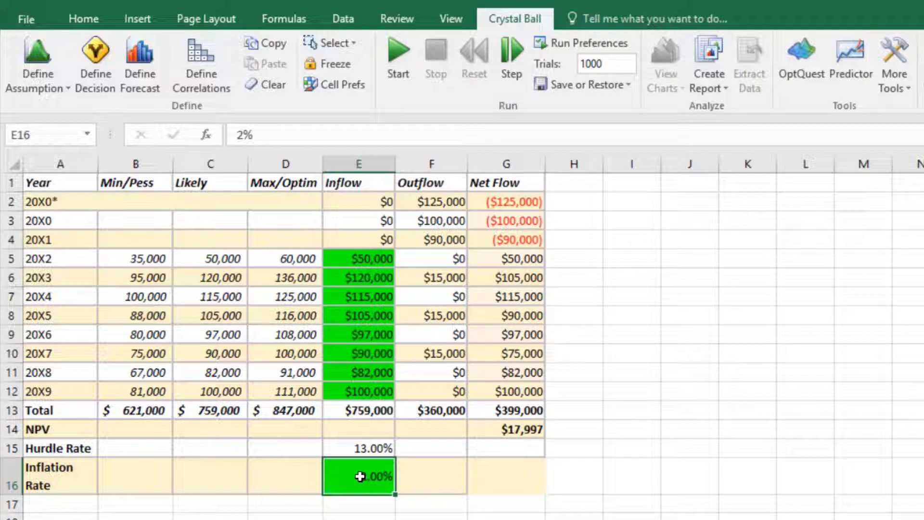
- Check the hurdle rate in cell E15 and the NPV formula in cell G14
click(344, 446)
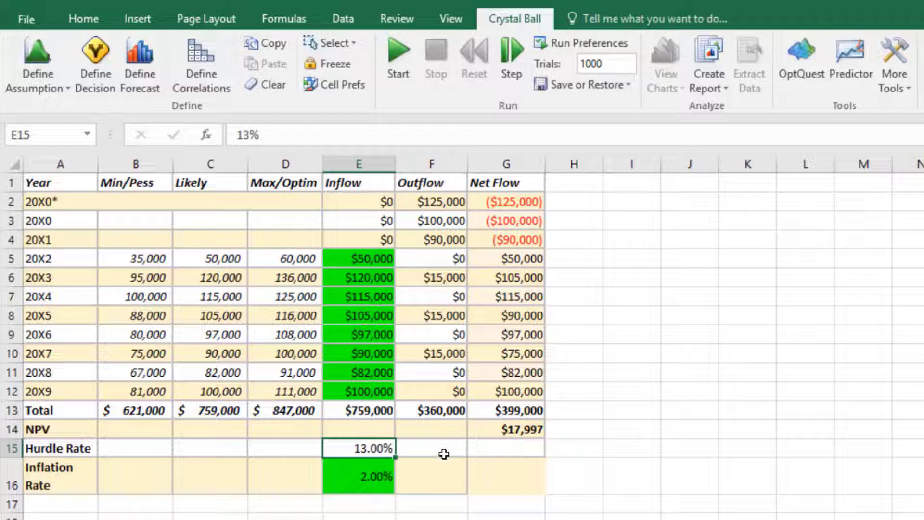
click(488, 429)
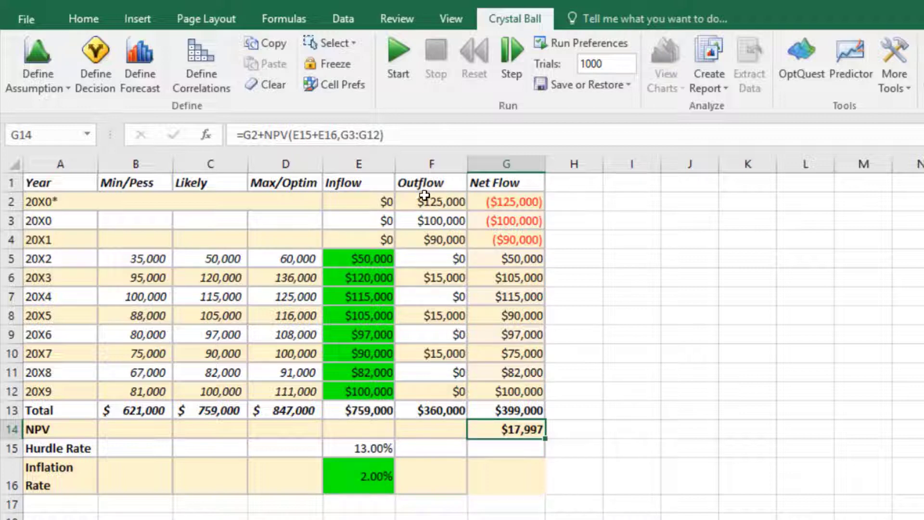
- Rename the Inflow column header to Revenue and the Outflow column header to Costs
click(364, 183)
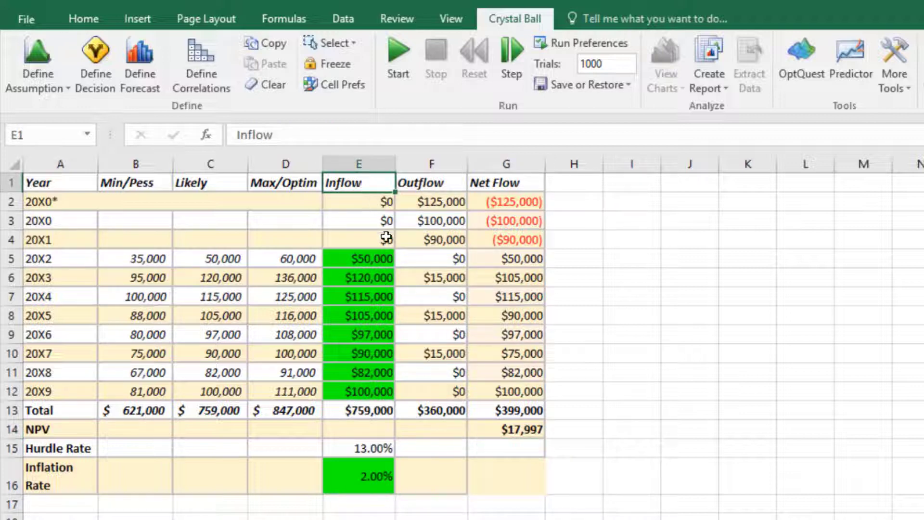
text(Re)
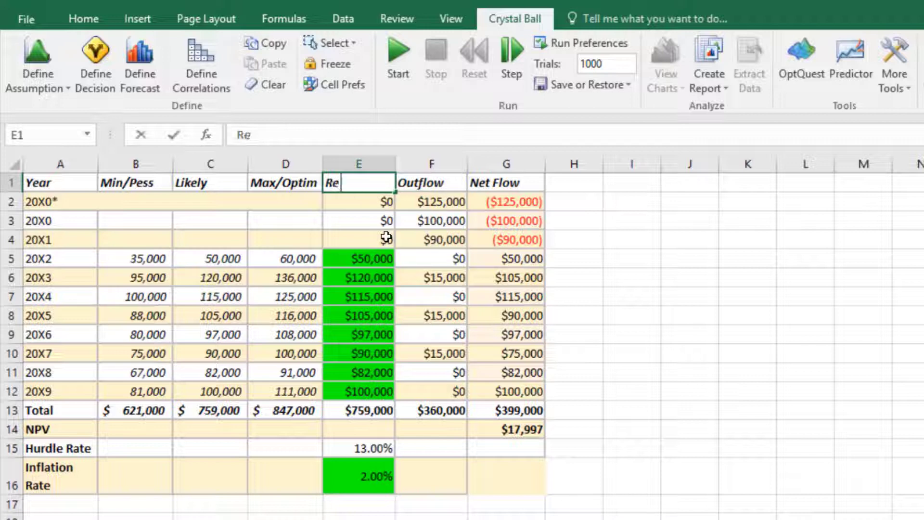
text(venue)
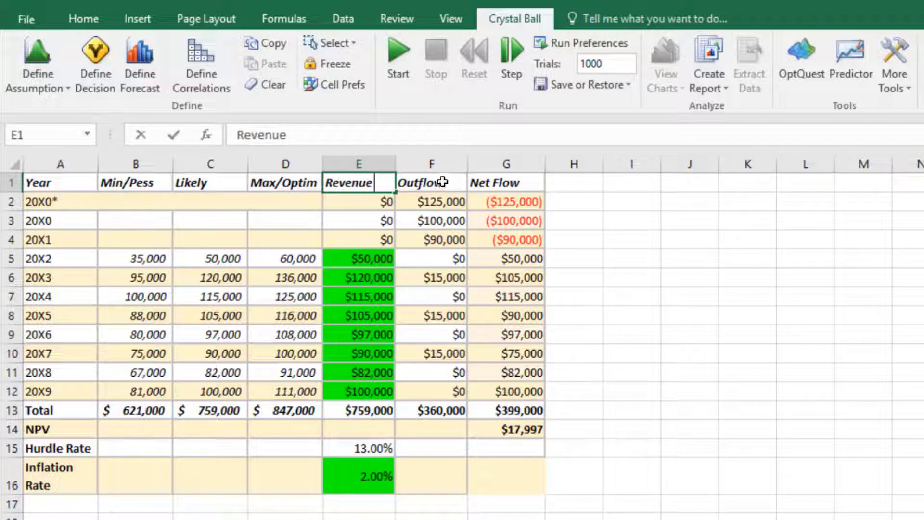
click(442, 182)
text(Costs)
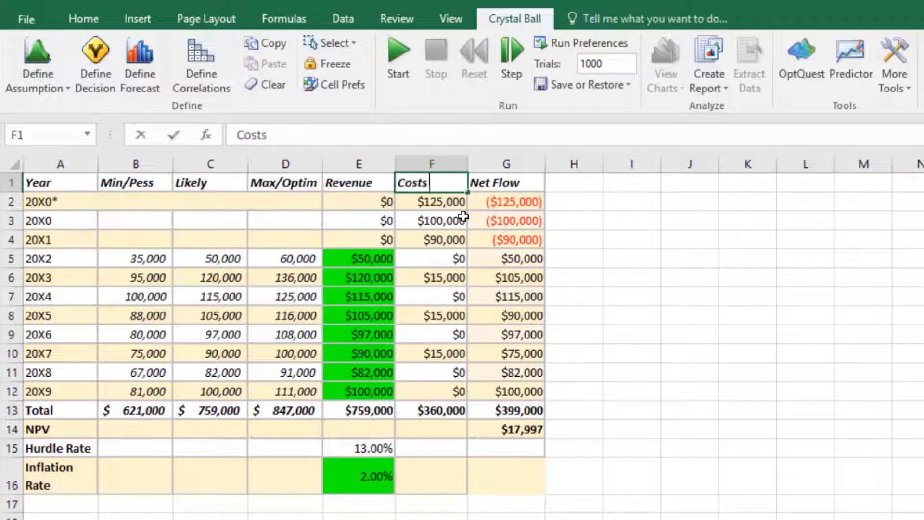
click(584, 253)
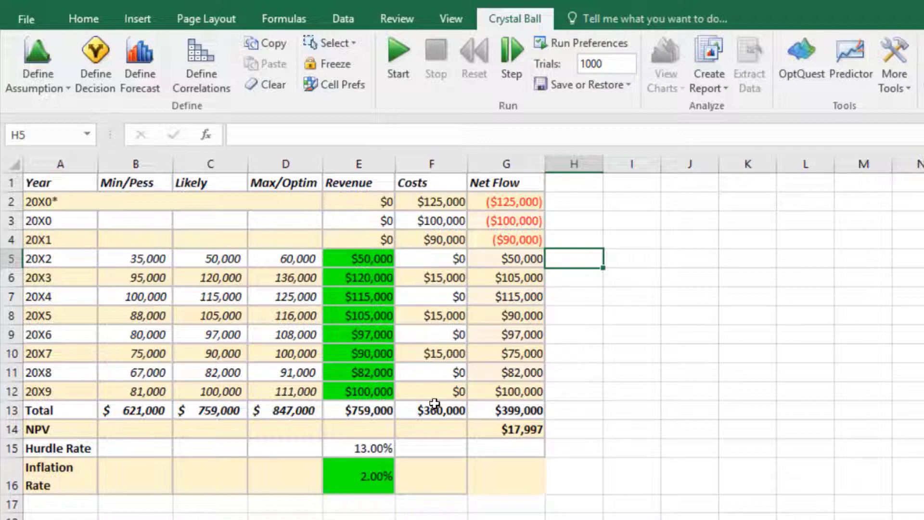
- Start a forecast definition for the NPV in cell G14, naming it NPV Demo with Dollars as the units
click(491, 428)
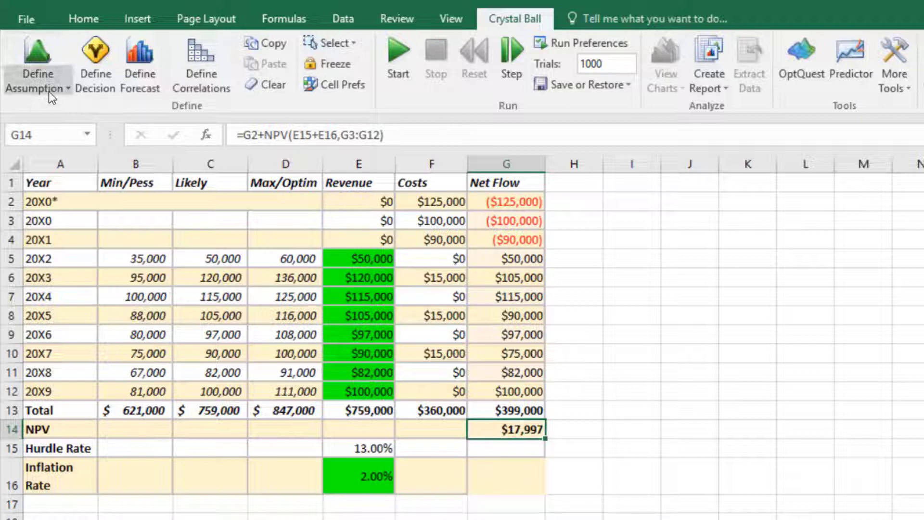
click(148, 66)
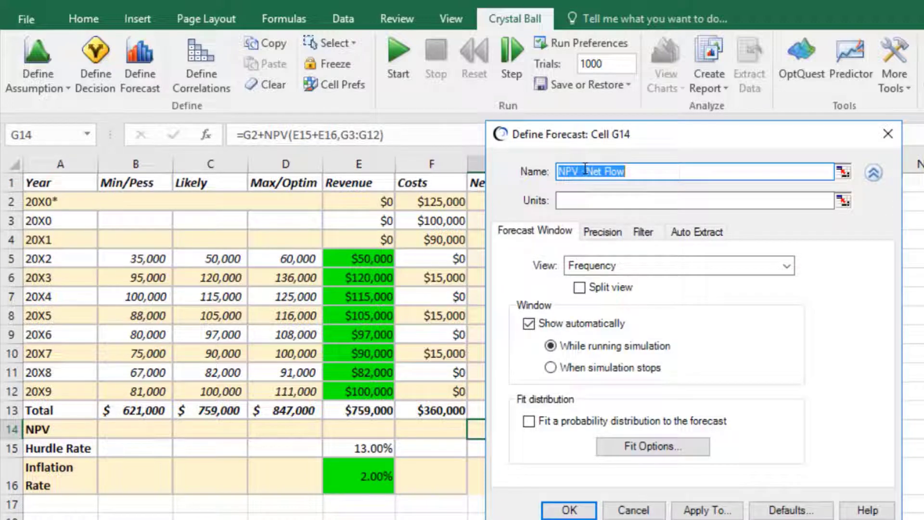
click(586, 169)
drag(581, 168, 622, 168)
text(Demo)
key(Tab)
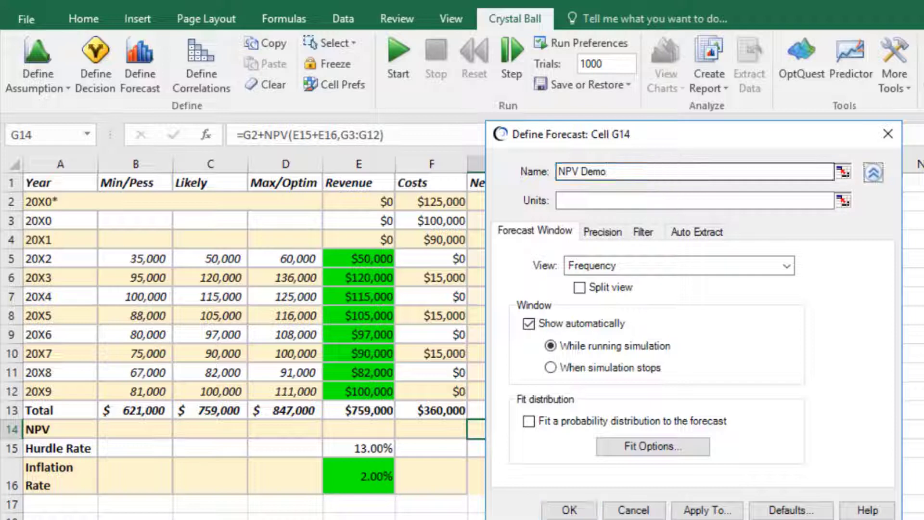
click(573, 200)
text(D)
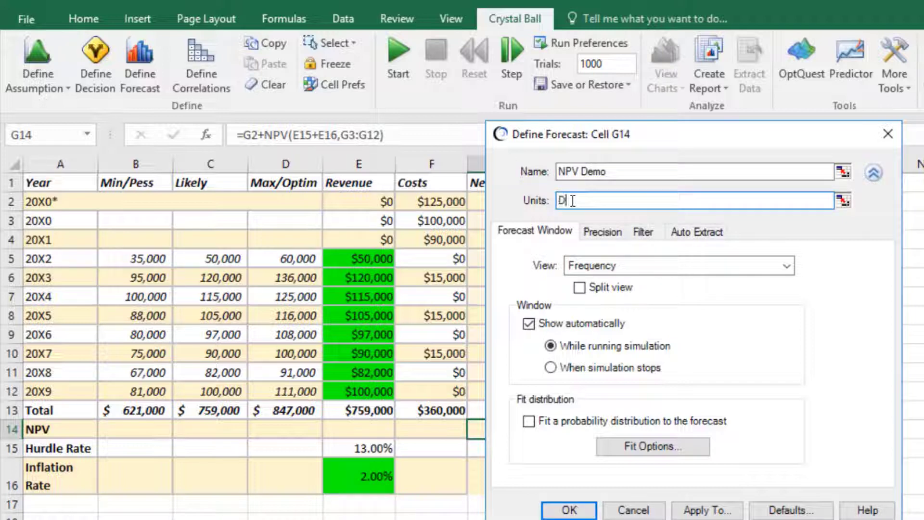
text(ollars)
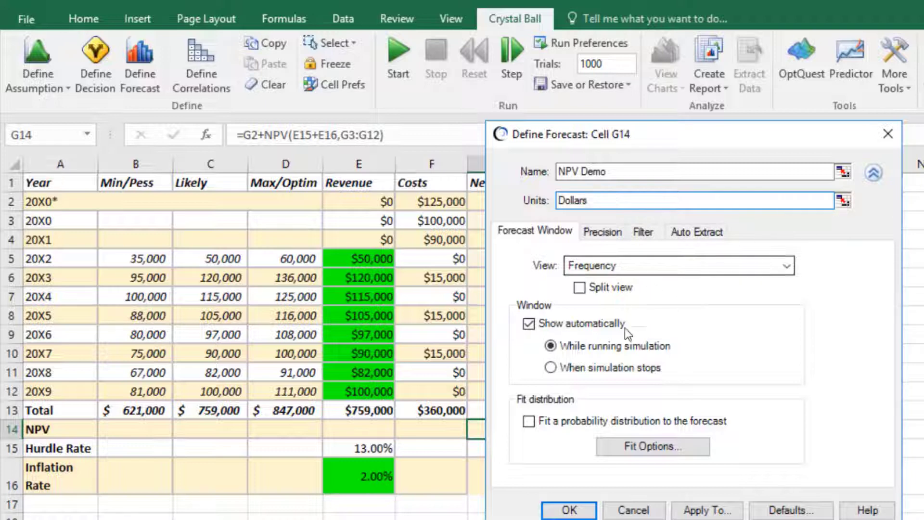
- Look over the forecast's additional options, collapse them and accept the NPV forecast
click(873, 173)
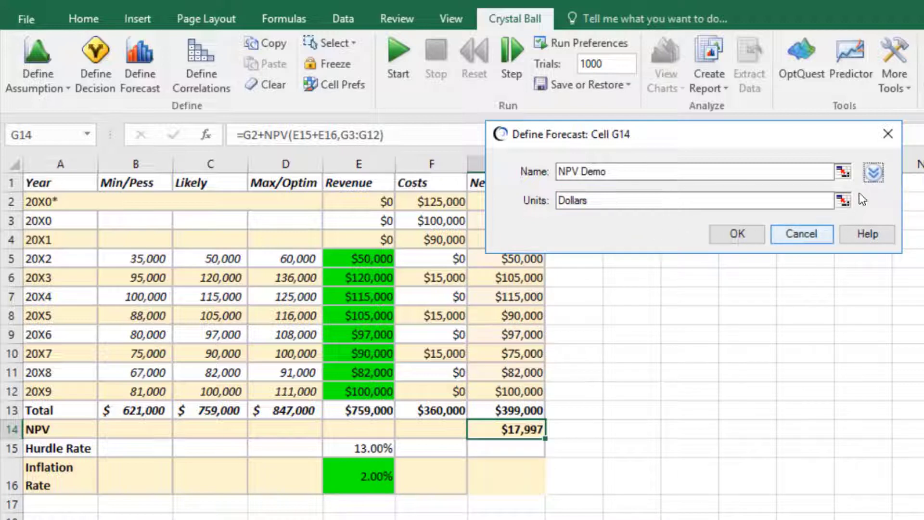
click(875, 174)
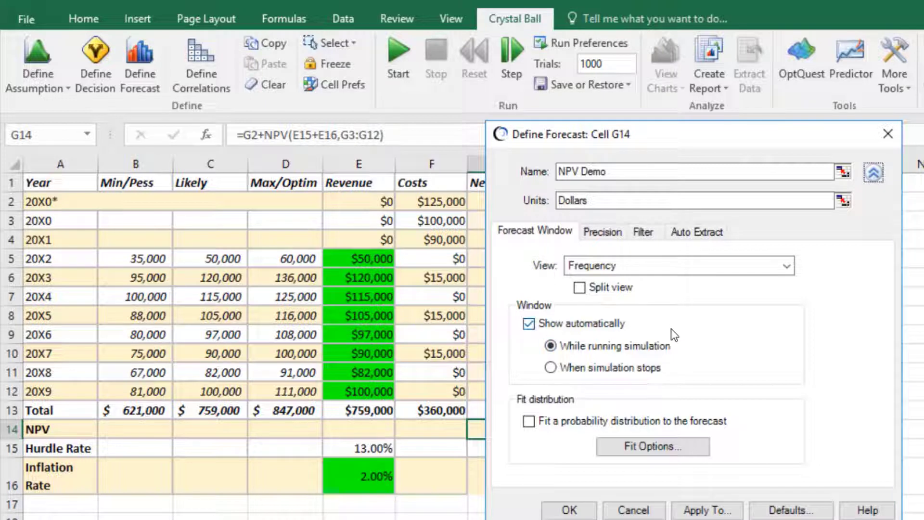
click(873, 173)
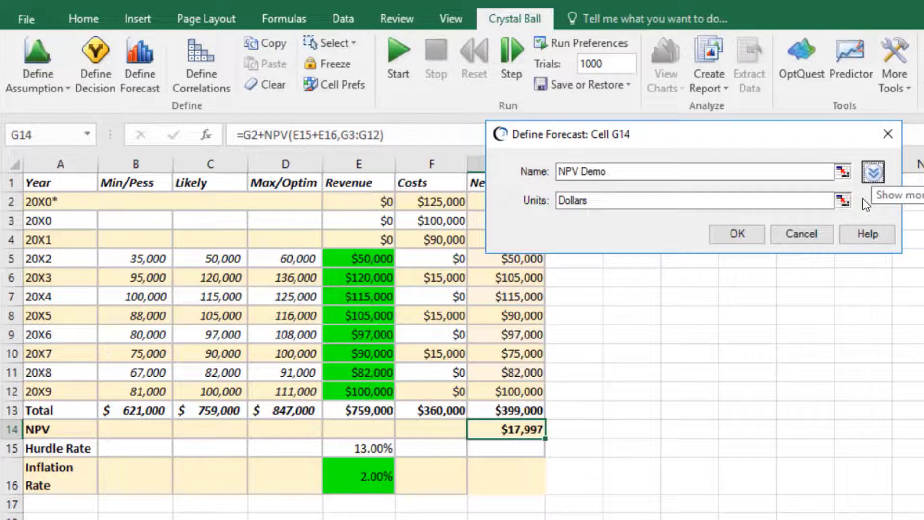
click(735, 234)
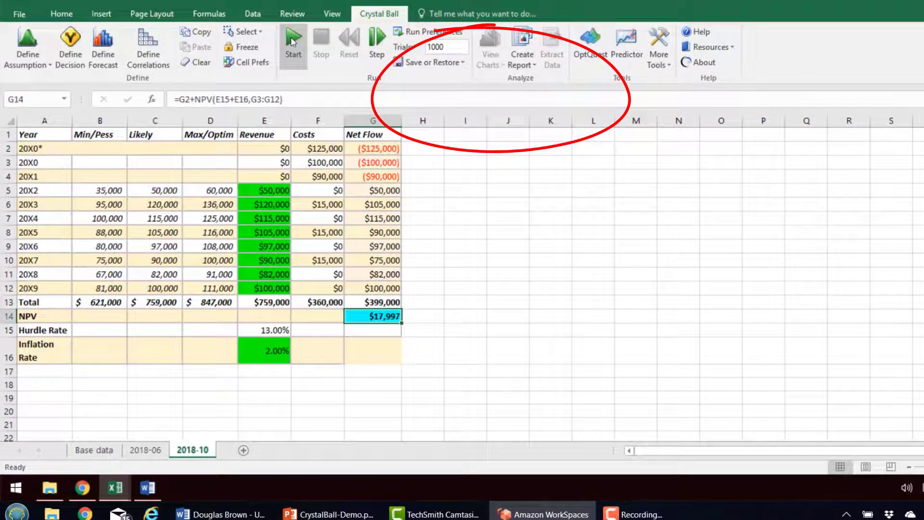
- Run the simulation and inspect the NPV Demo and NPV of Project forecast charts, closing each one after viewing
click(291, 37)
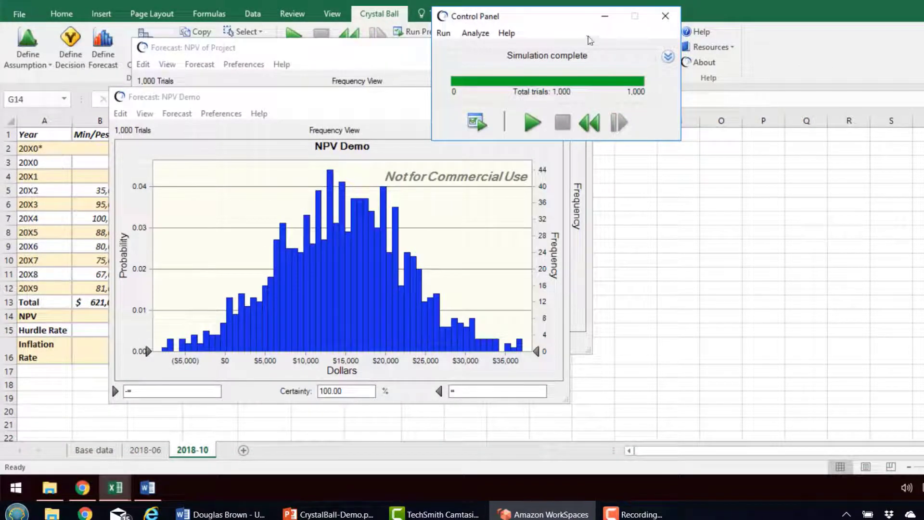
click(340, 107)
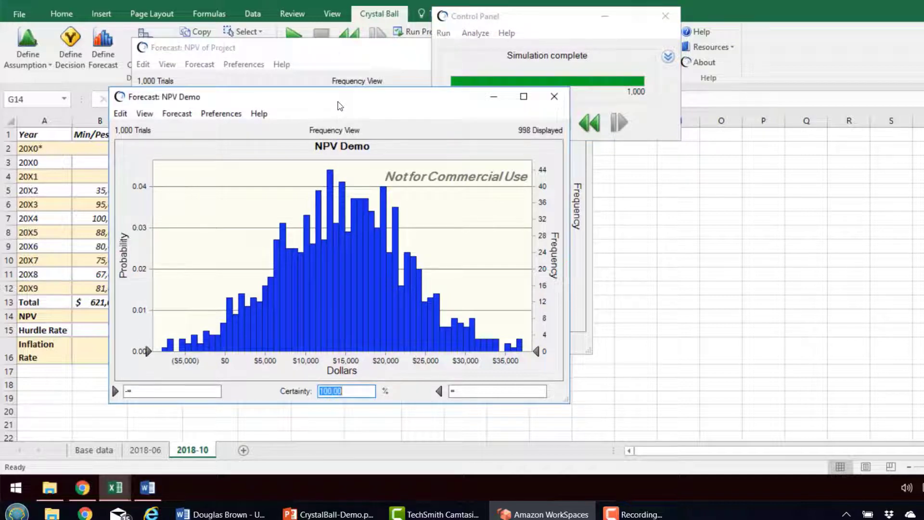
drag(340, 106, 667, 112)
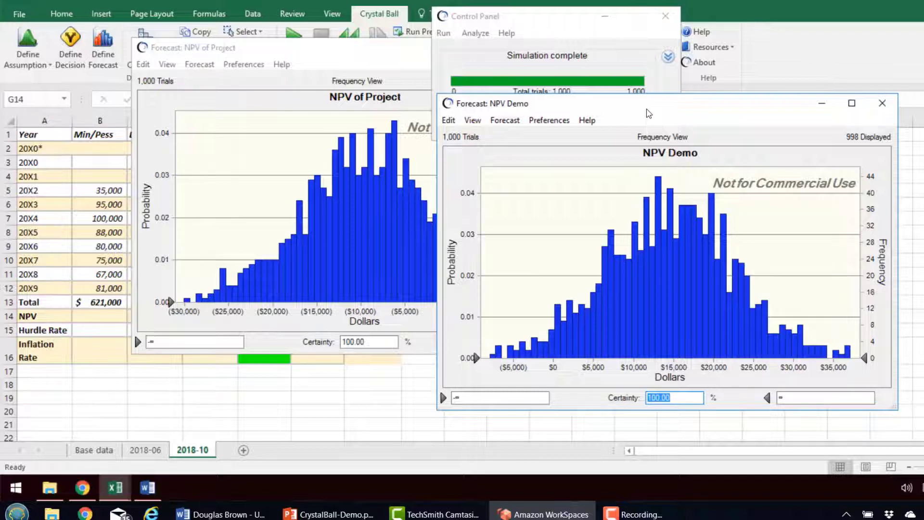
click(883, 103)
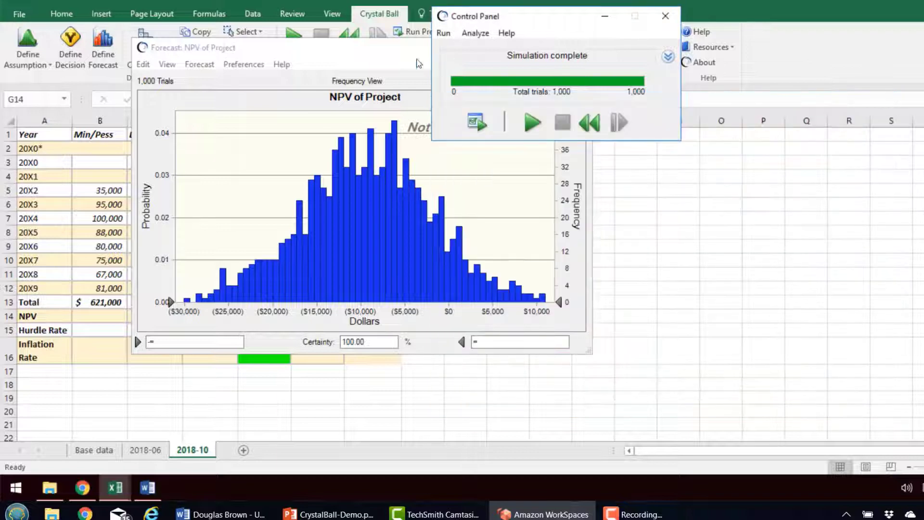
click(362, 60)
drag(362, 60, 650, 74)
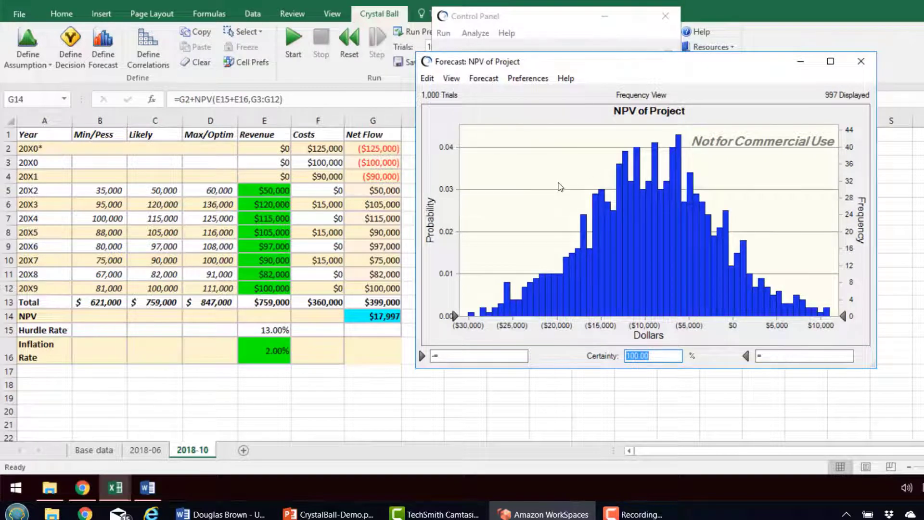
click(861, 62)
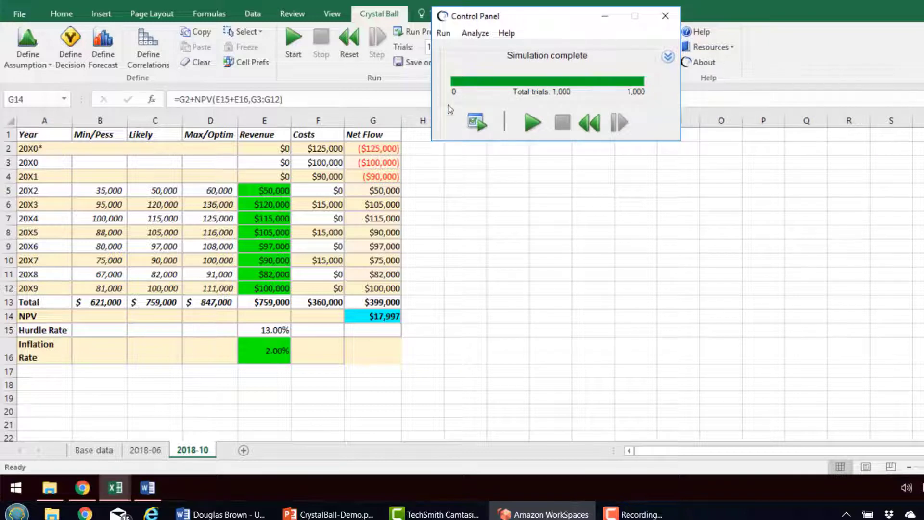
- Reset and rerun the simulation with the charts closed, and dismiss the simulation control window
click(528, 122)
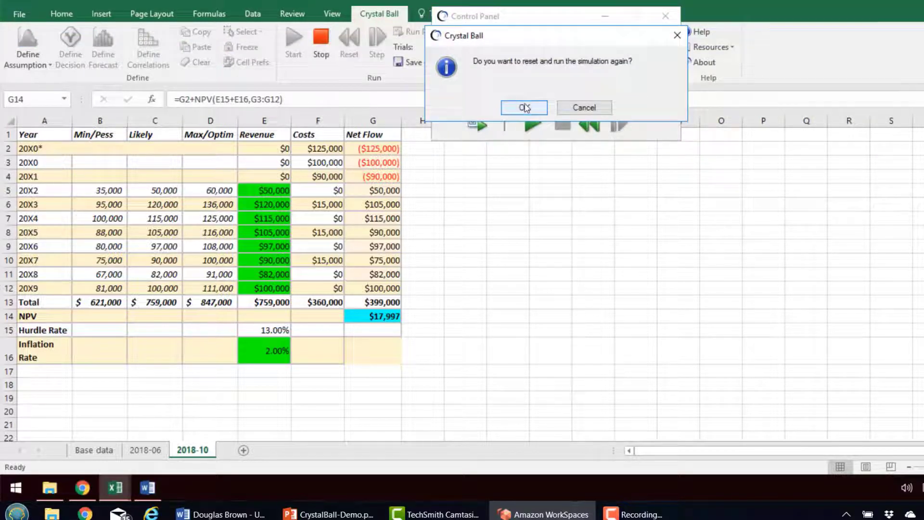
click(524, 107)
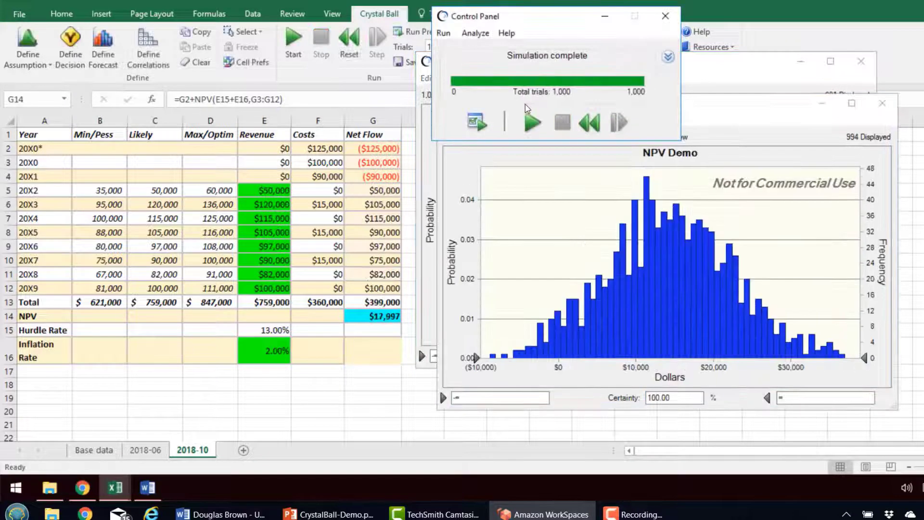
click(664, 18)
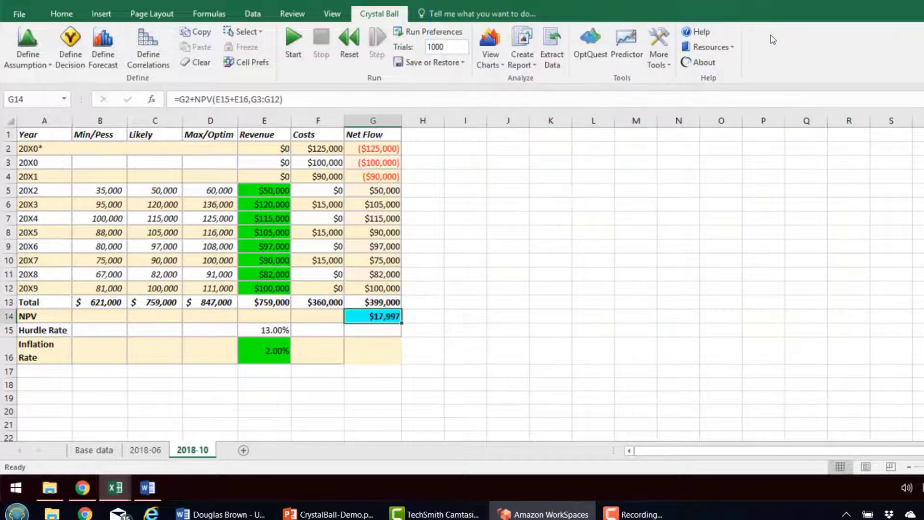
- Reset and run the simulation once more, examine the NPV Demo distribution, and close both forecast charts
click(292, 41)
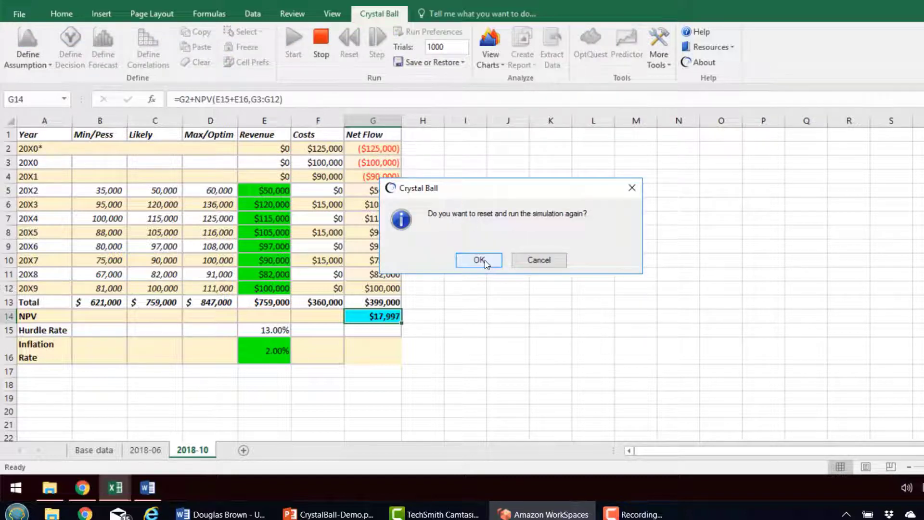
click(480, 260)
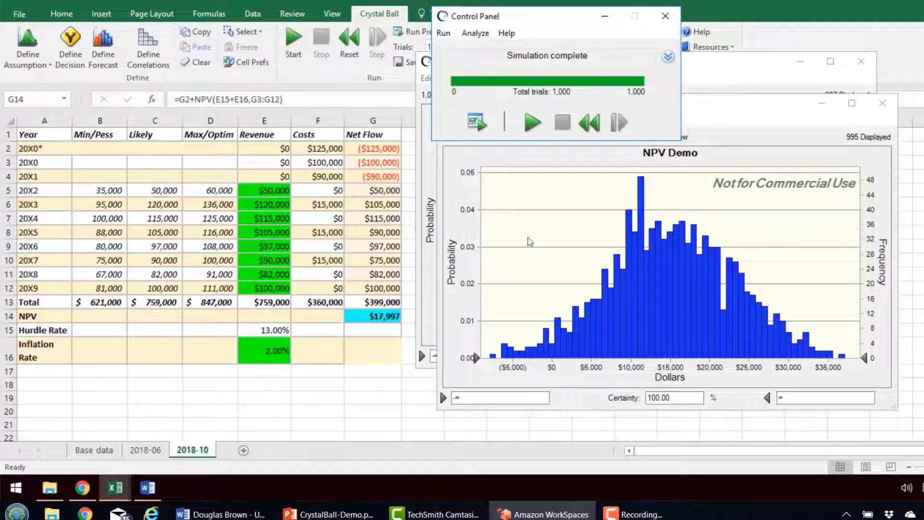
click(718, 118)
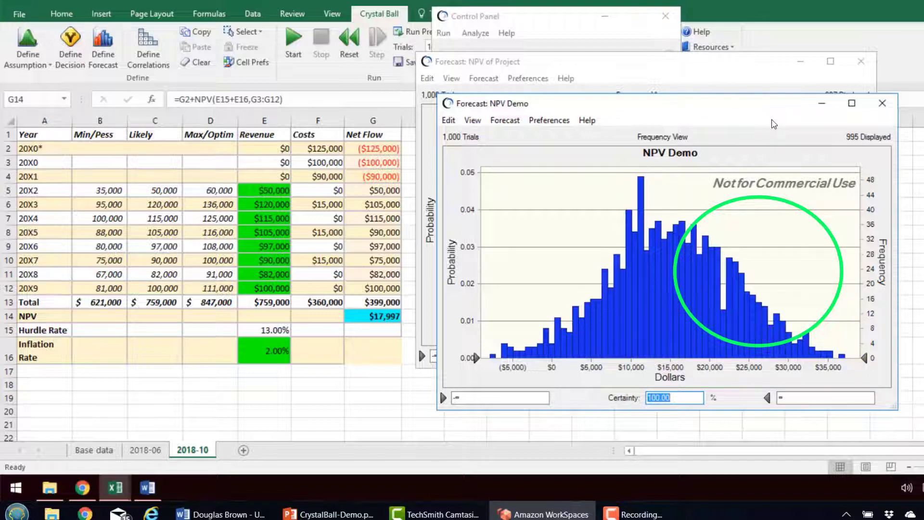
click(881, 104)
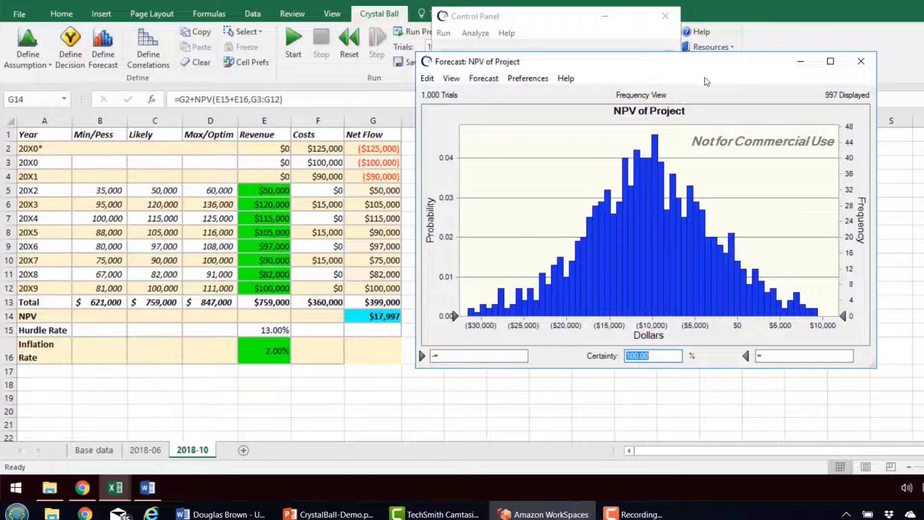
click(861, 61)
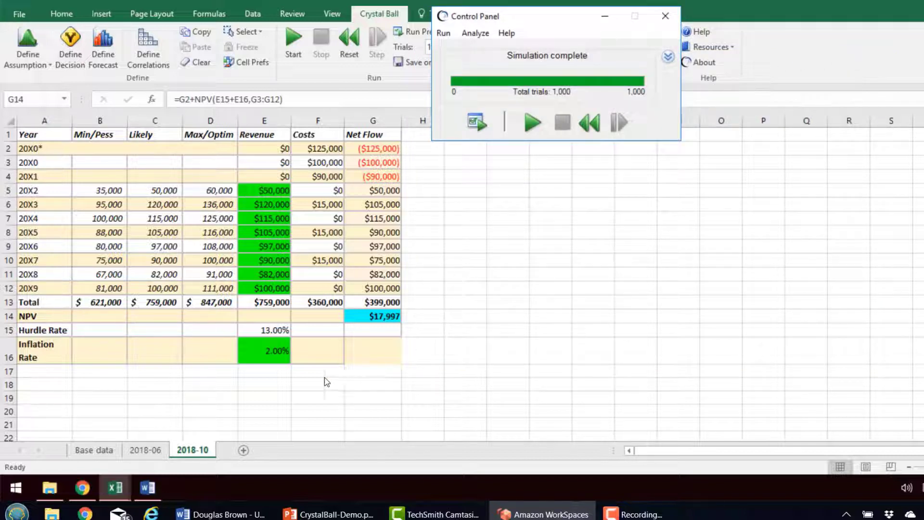
- Discard the accidental edit to the NPV formula and set the inflation rate in cell E16 to 4%
double_click(252, 353)
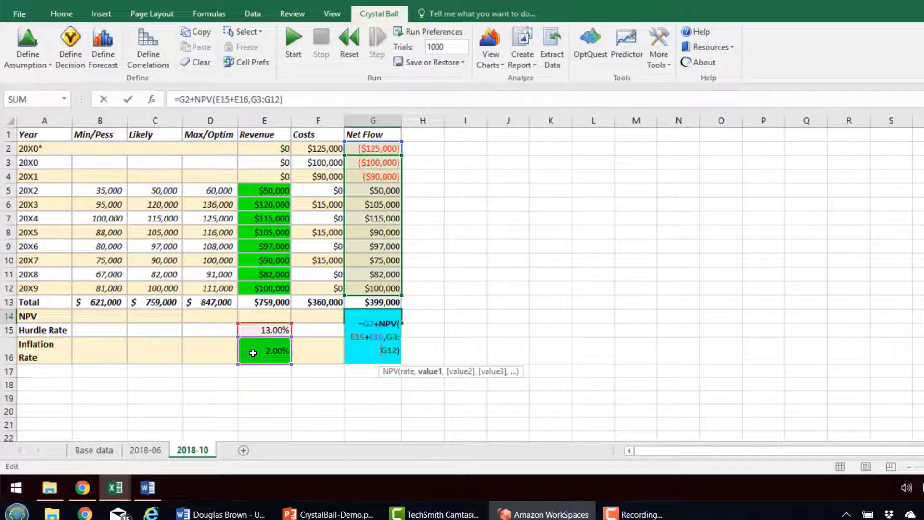
click(317, 382)
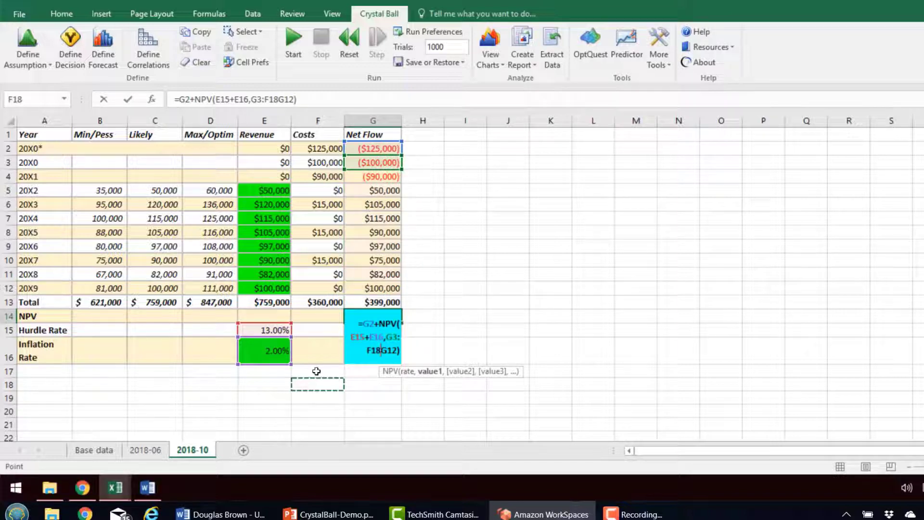
key(Escape)
click(261, 357)
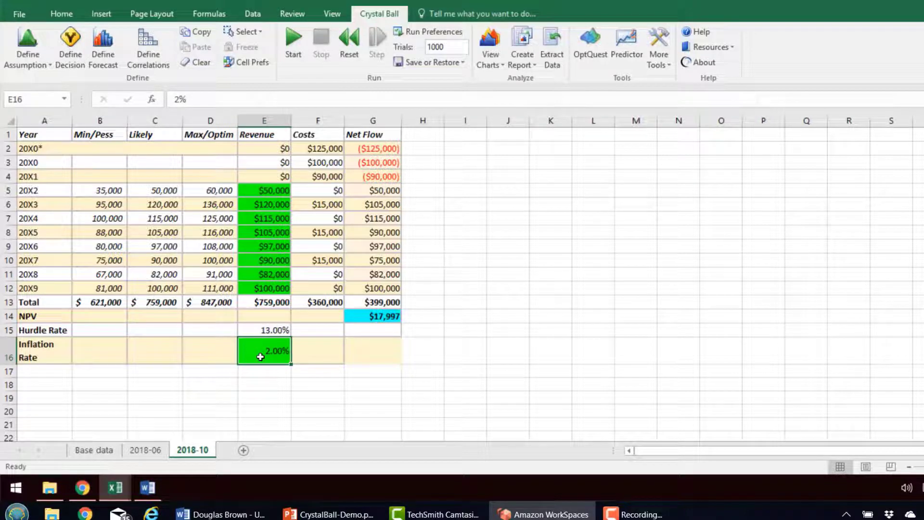
text(4%)
key(Return)
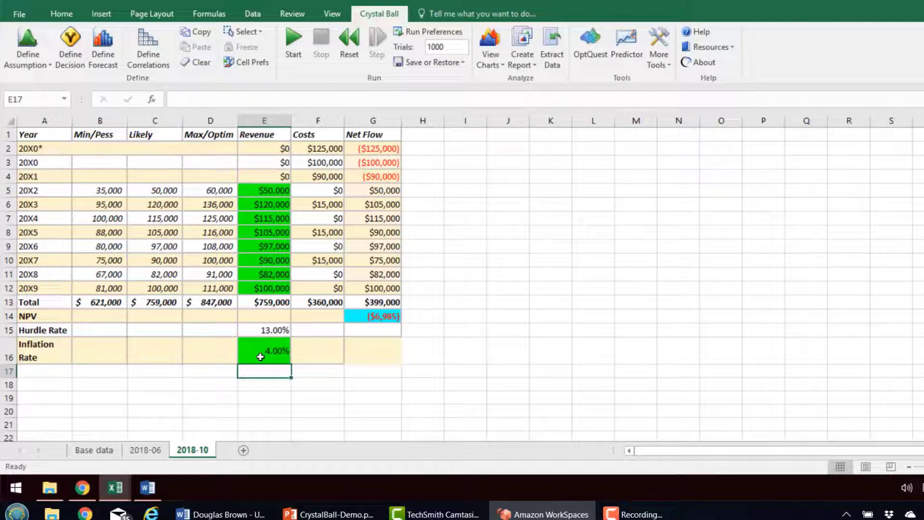
- Reset the simulation and reapply a normal distribution assumption to the inflation rate in cell E16, keeping its existing parameters
click(260, 356)
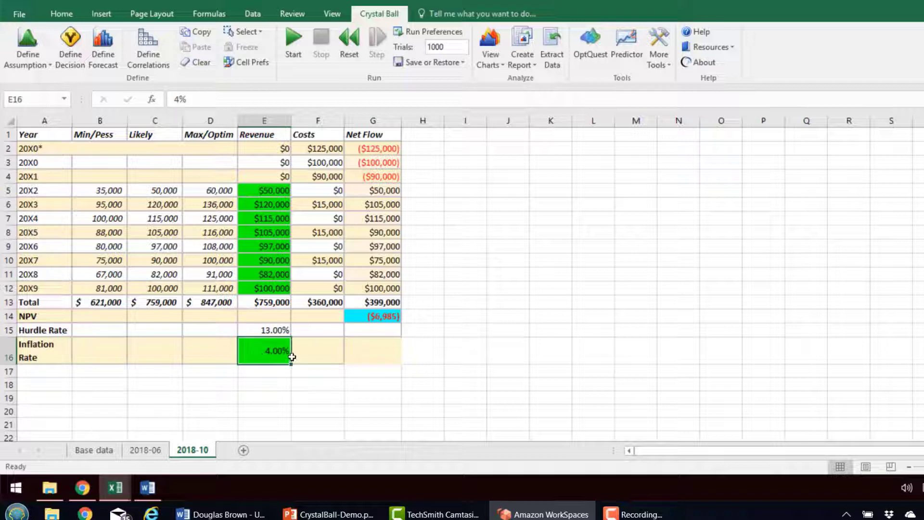
click(27, 65)
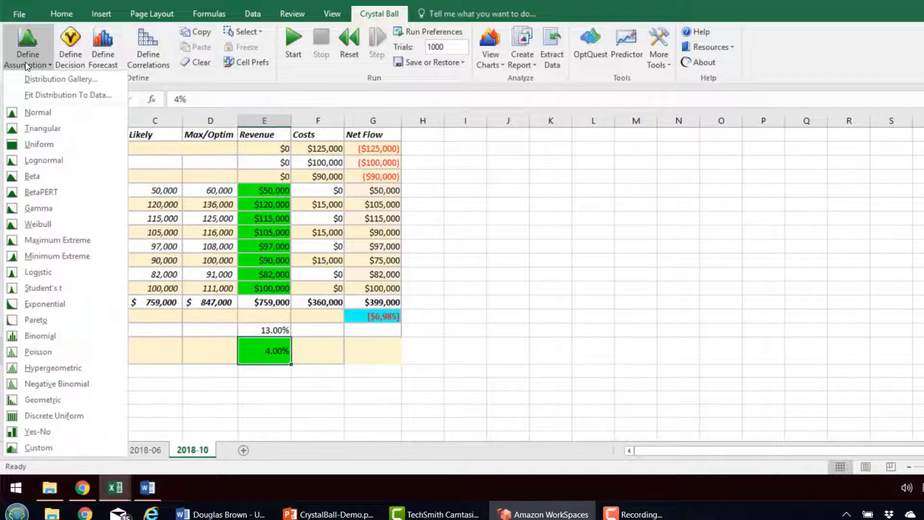
click(29, 114)
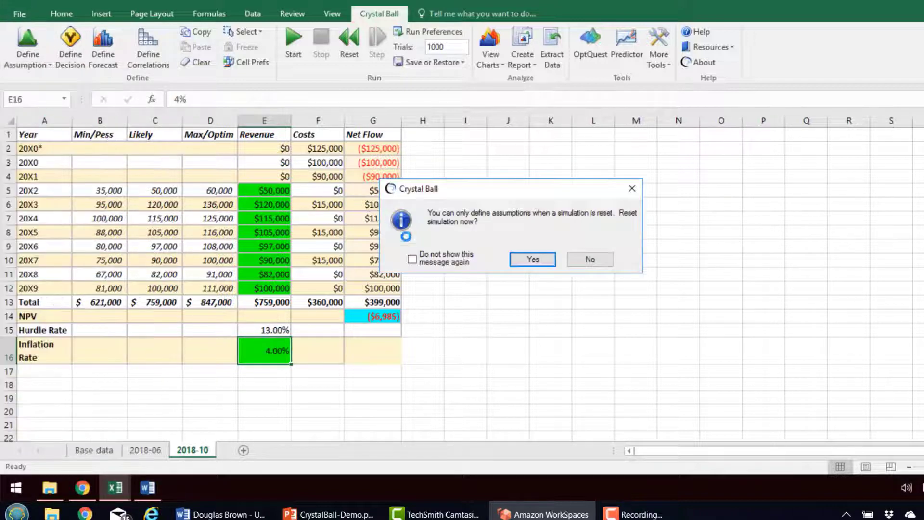
click(522, 264)
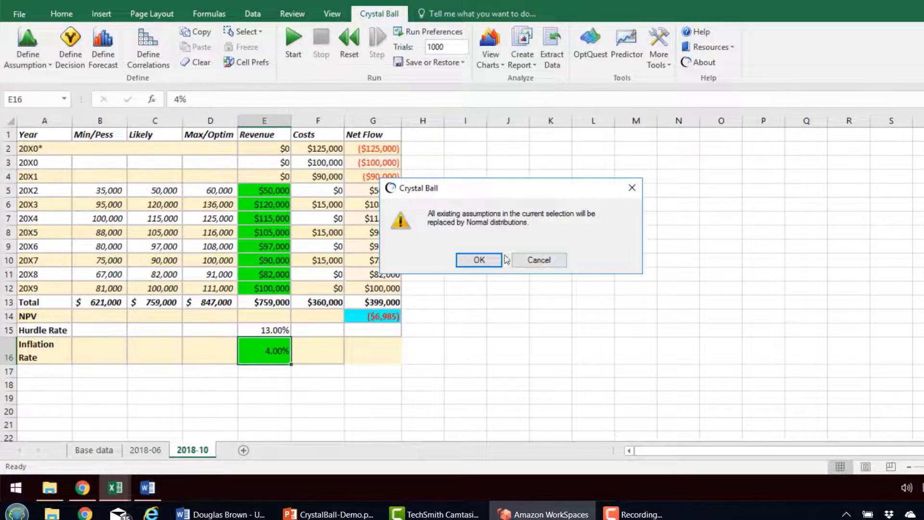
click(472, 262)
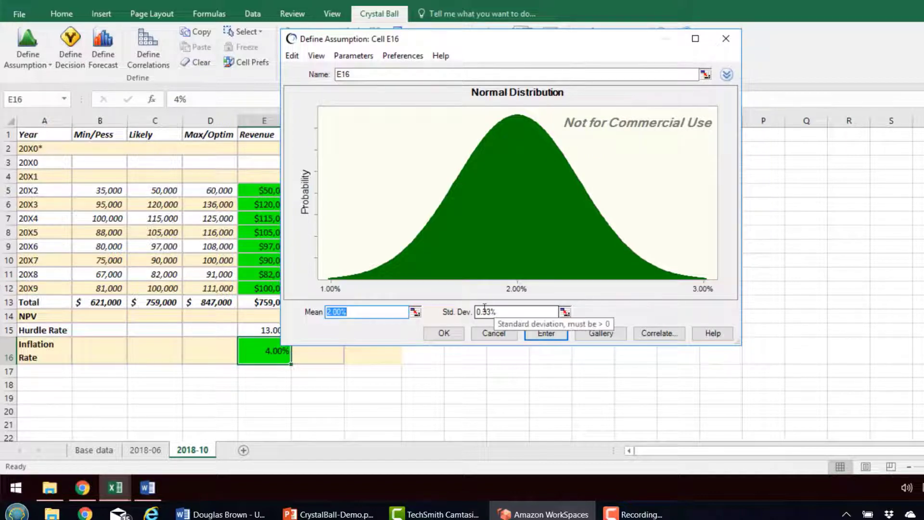
click(446, 334)
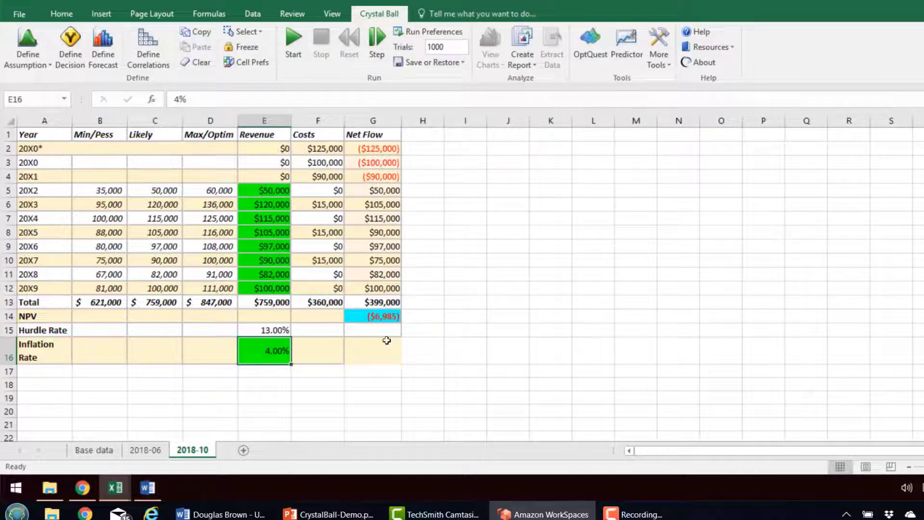
- Reopen the normal assumption for the inflation rate in cell E16, set its mean to 4% and accept it
click(26, 68)
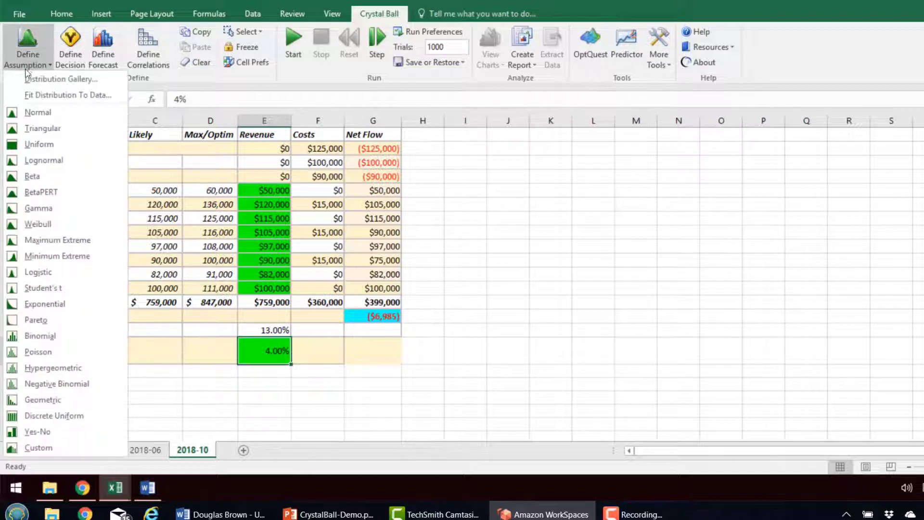
click(35, 110)
click(472, 262)
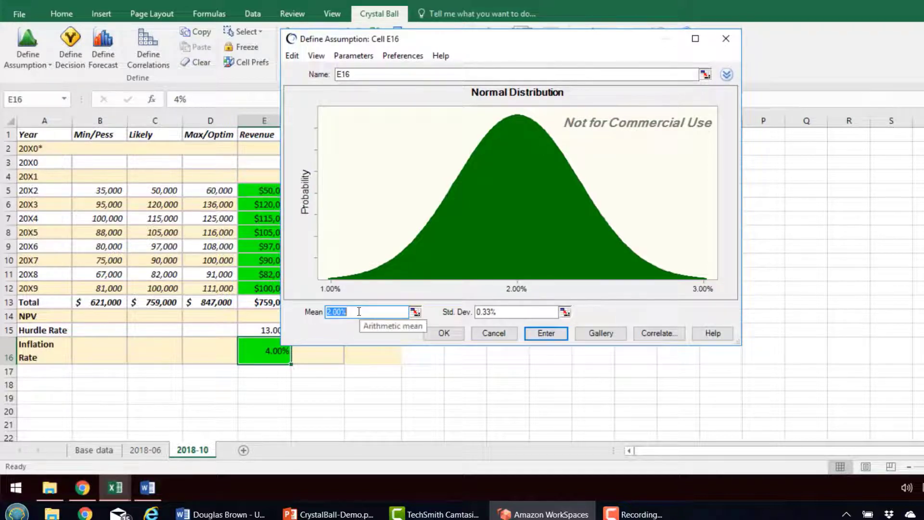
text(4)
key(Tab)
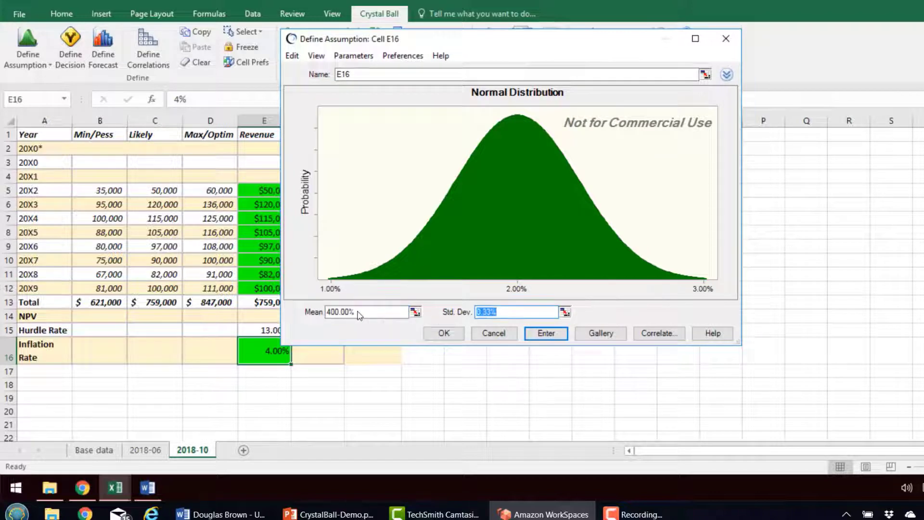
click(342, 312)
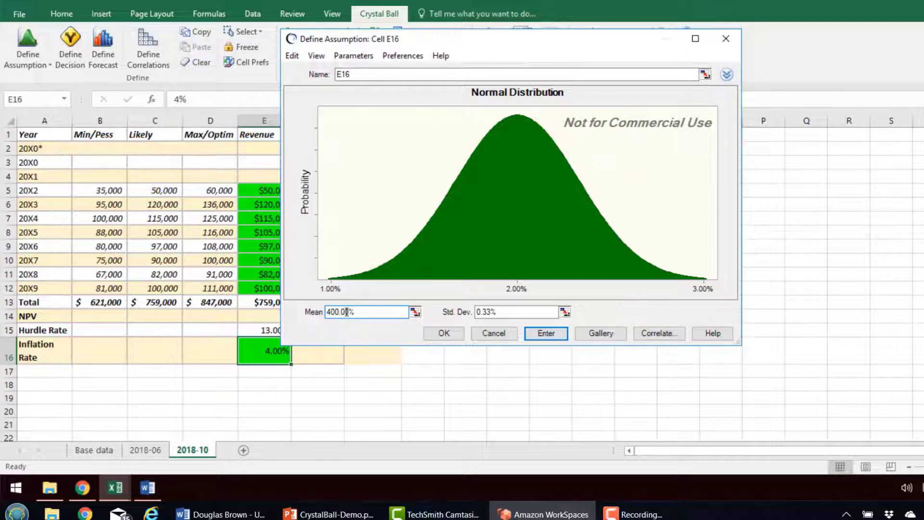
key(BackSpace)
key(BackSpace)
key(Return)
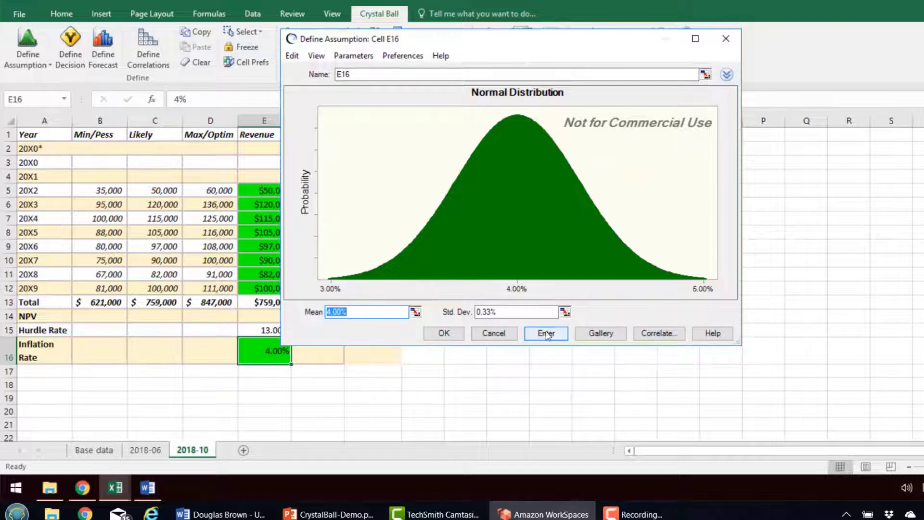
click(444, 333)
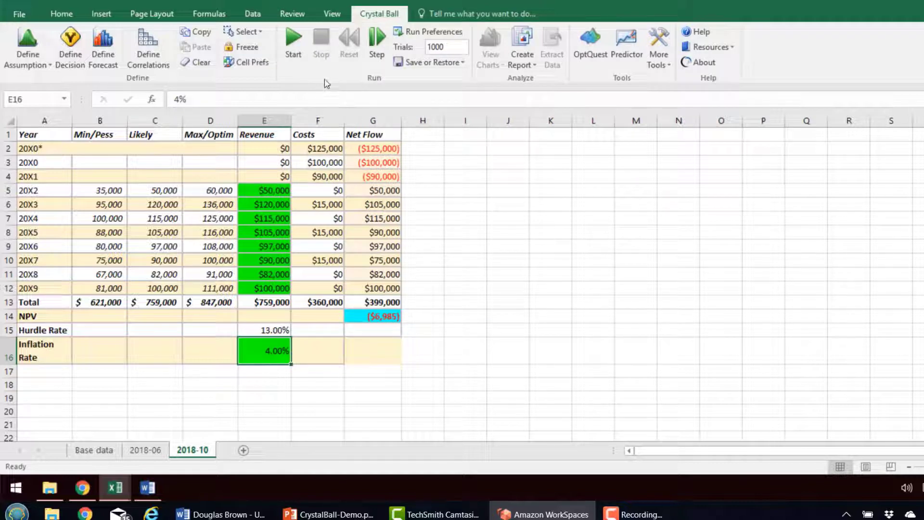
- Run the simulation with the updated inflation assumption and bring the NPV Demo forecast chart to the front
click(292, 42)
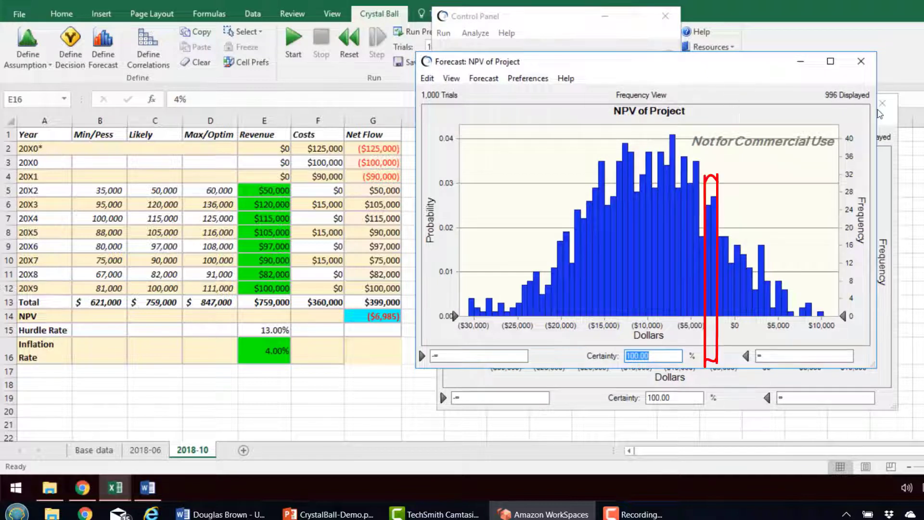
click(889, 124)
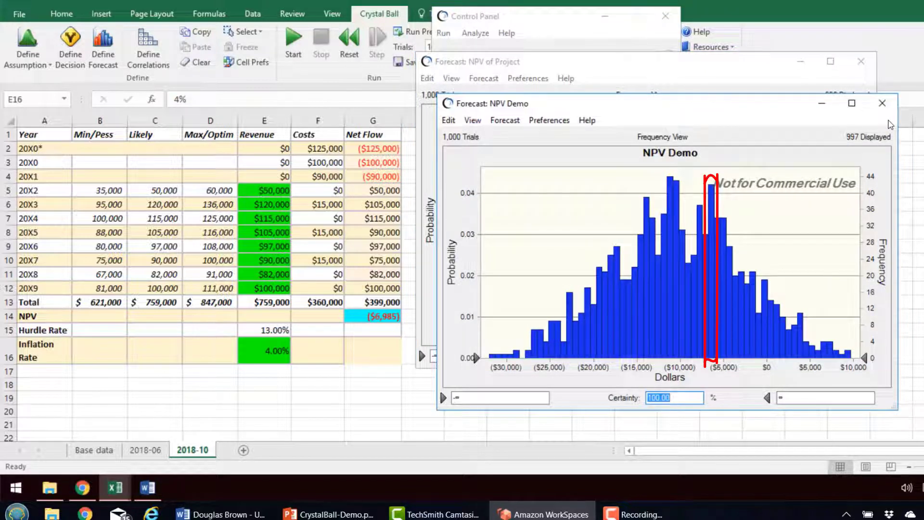